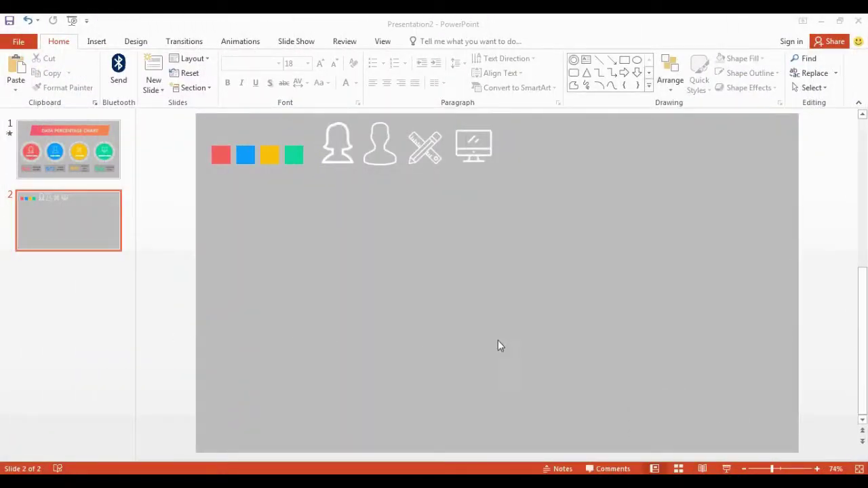
# Open the Shapes gallery from the Insert tab while on slide 2
pyautogui.click(96, 42)
pyautogui.click(217, 81)
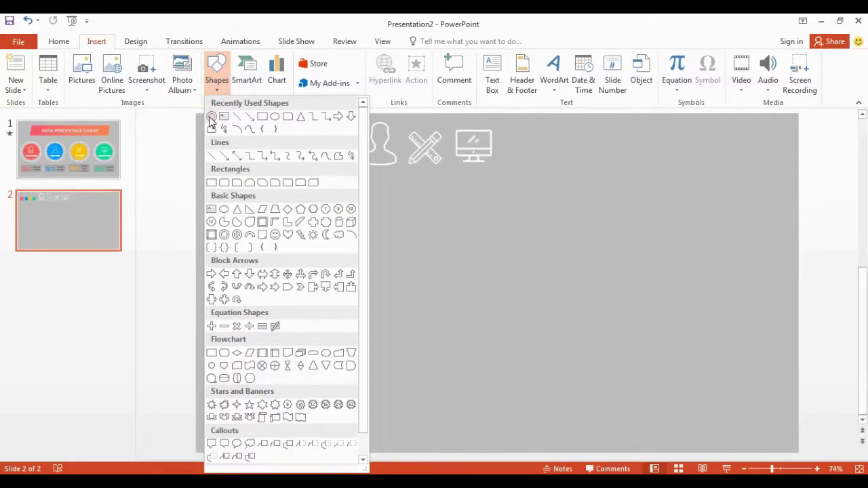
# Draw a thin-banded blue donut below the icons, enlarge it to 5.54", and move it up
pyautogui.click(211, 118)
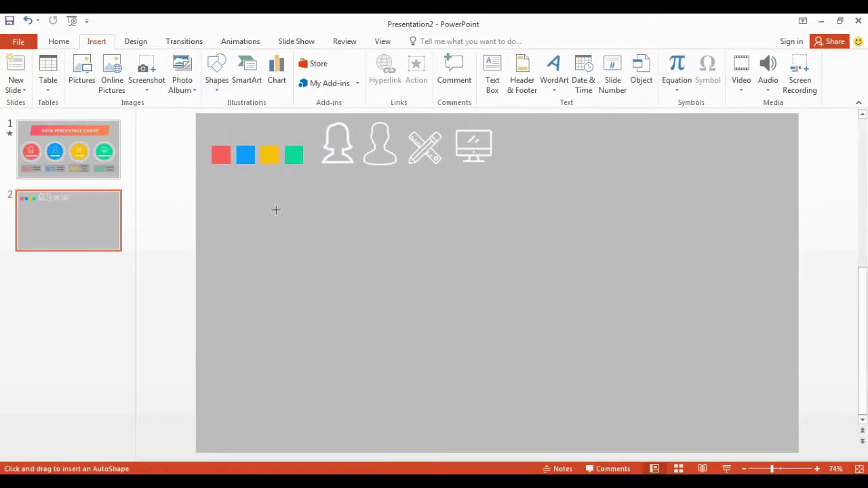
pyautogui.moveTo(275, 210); pyautogui.dragTo(464, 443)
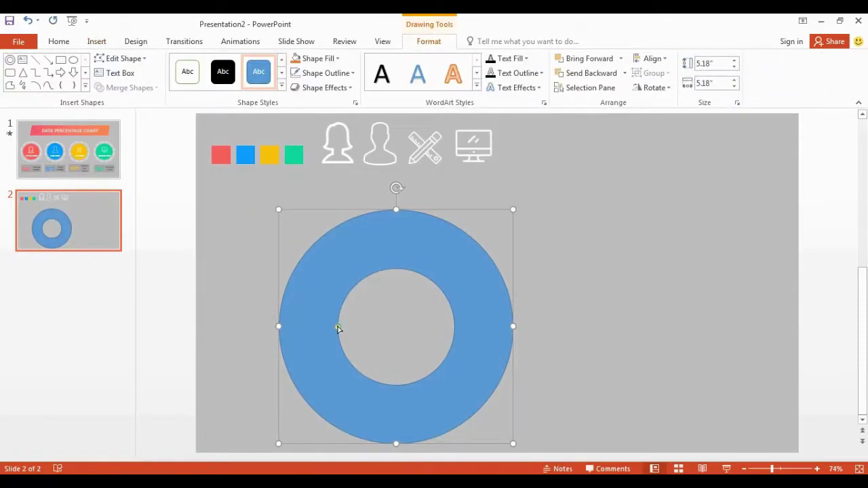
pyautogui.moveTo(338, 328); pyautogui.dragTo(299, 328)
pyautogui.moveTo(514, 210); pyautogui.dragTo(529, 194)
pyautogui.moveTo(498, 246); pyautogui.dragTo(501, 237)
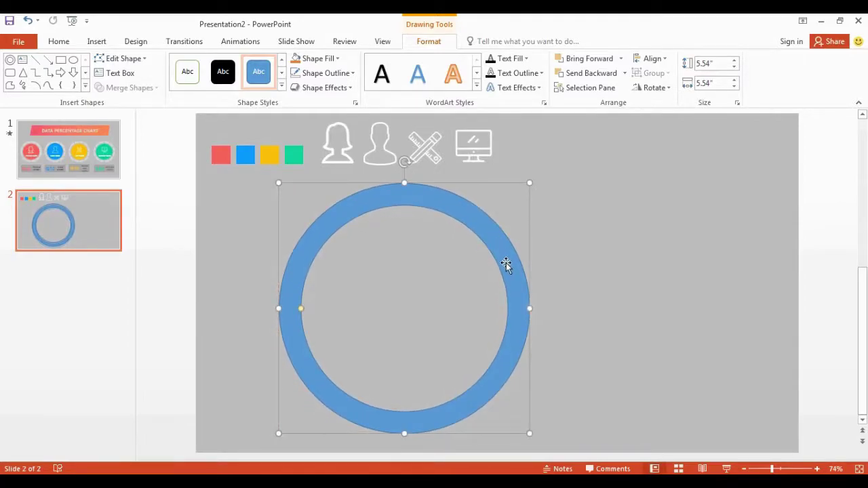
# Draw a thin 5.56" × 0.37" rectangle bar vertically across the ring and centre it
pyautogui.click(61, 60)
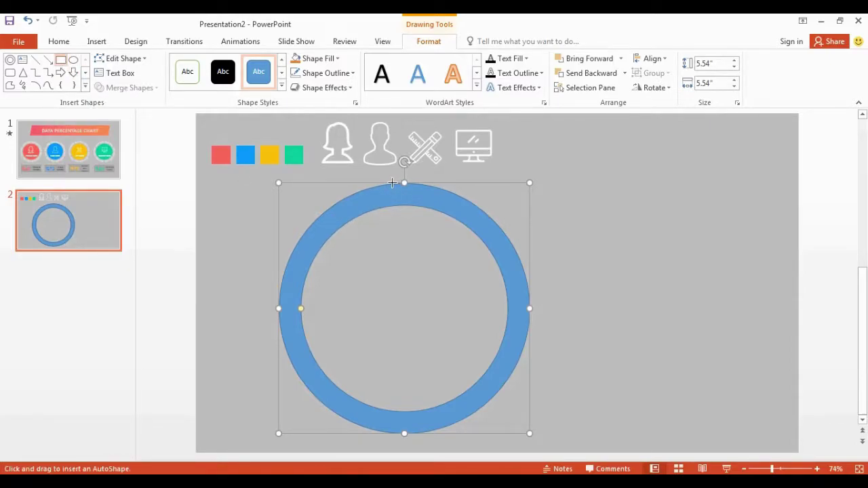
pyautogui.moveTo(393, 197); pyautogui.dragTo(408, 432)
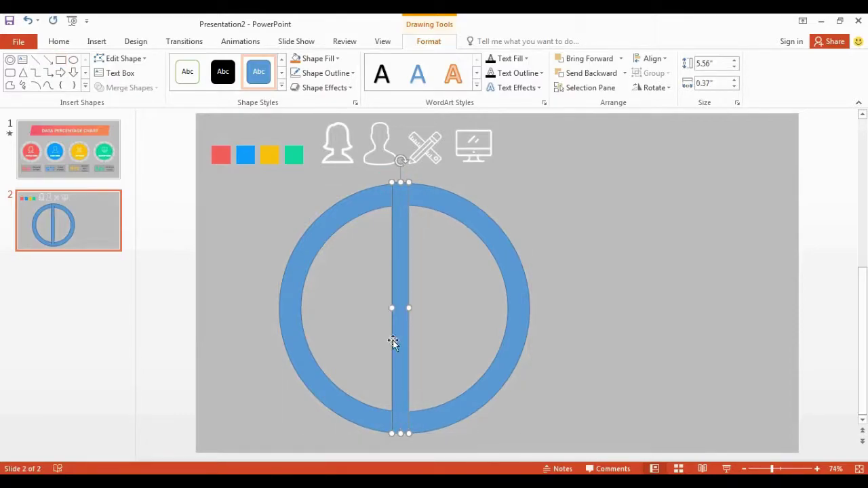
pyautogui.moveTo(399, 343); pyautogui.dragTo(404, 344)
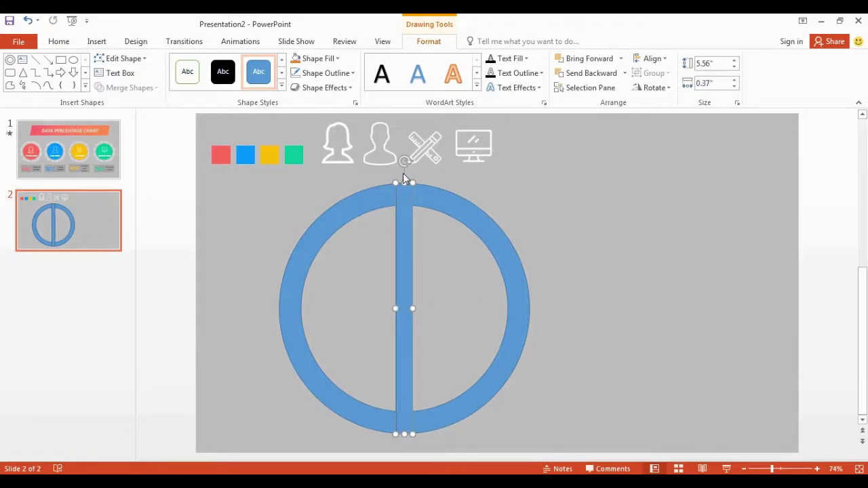
pyautogui.moveTo(403, 178); pyautogui.dragTo(406, 217)
# Rotate the bar copies to different angles so six spokes cross the ring's centre
pyautogui.moveTo(404, 161); pyautogui.dragTo(467, 215)
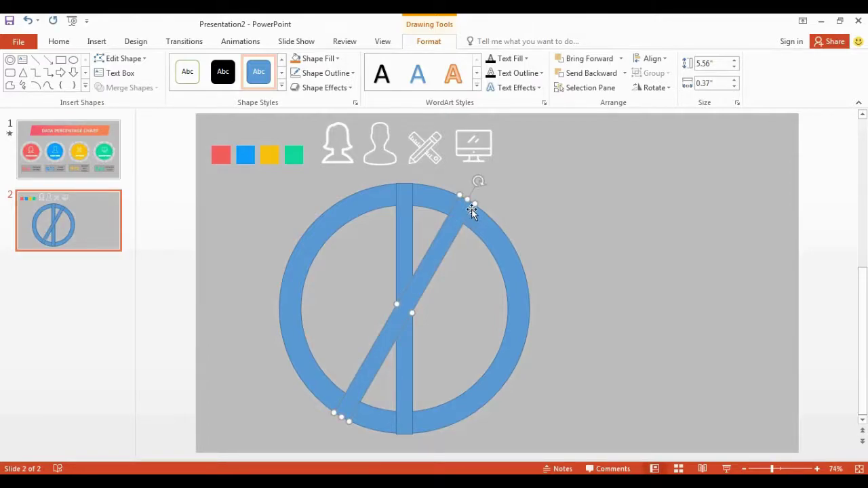
pyautogui.moveTo(479, 183); pyautogui.dragTo(513, 270)
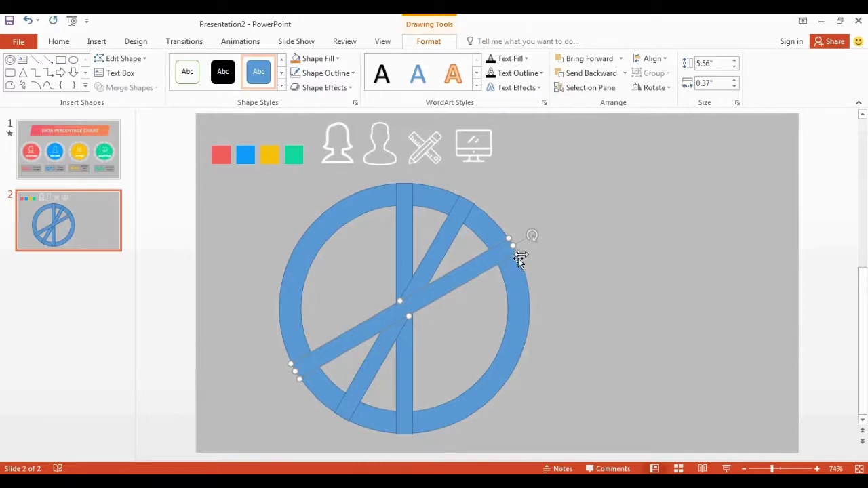
pyautogui.moveTo(530, 235); pyautogui.dragTo(535, 387)
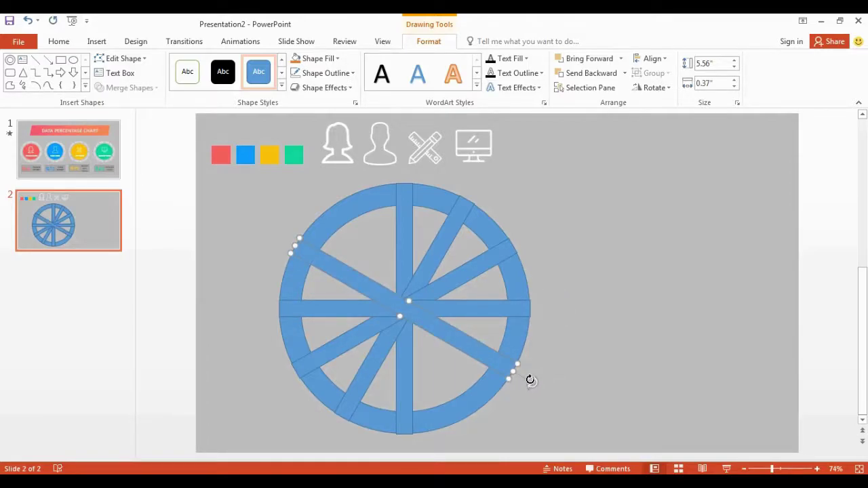
pyautogui.moveTo(530, 384); pyautogui.dragTo(457, 422)
# Select all six spoke bars together with the outer ring
pyautogui.click(602, 316)
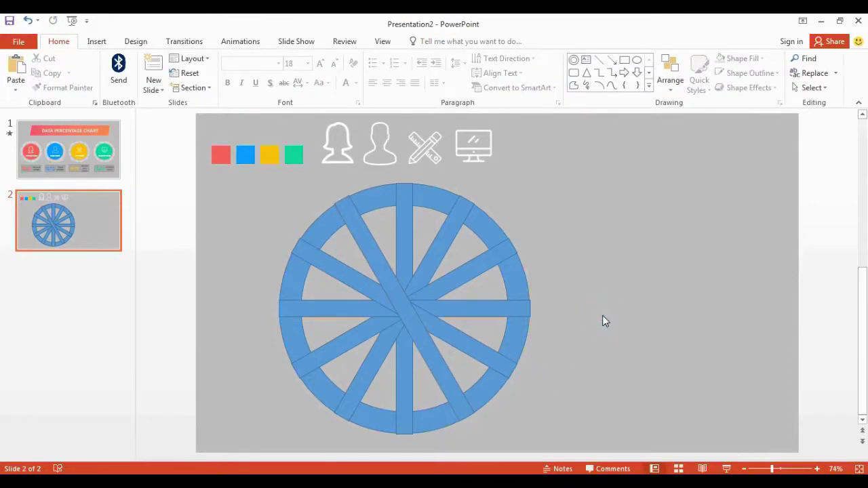
pyautogui.click(362, 227)
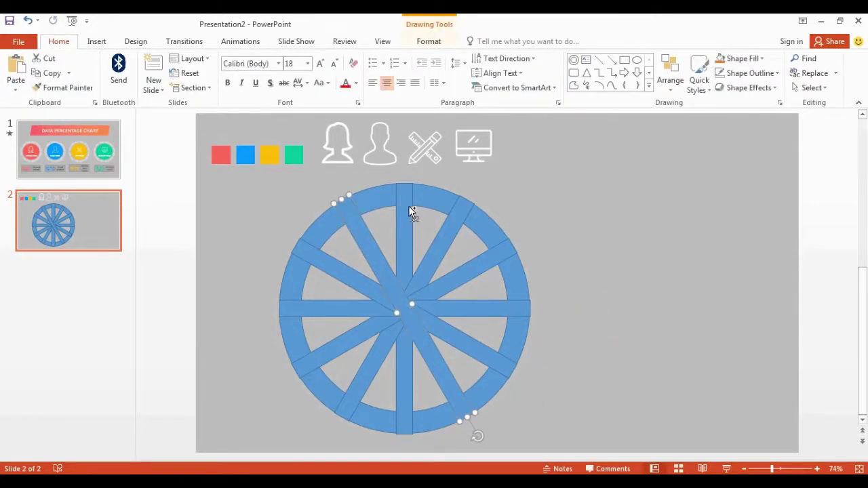
pyautogui.keyDown('shift'); pyautogui.click(408, 206); pyautogui.keyUp('shift')
pyautogui.keyDown('shift'); pyautogui.click(451, 234); pyautogui.keyUp('shift')
pyautogui.keyDown('shift'); pyautogui.click(478, 265); pyautogui.keyUp('shift')
pyautogui.keyDown('shift'); pyautogui.click(498, 311); pyautogui.keyUp('shift')
pyautogui.keyDown('shift'); pyautogui.click(484, 359); pyautogui.keyUp('shift')
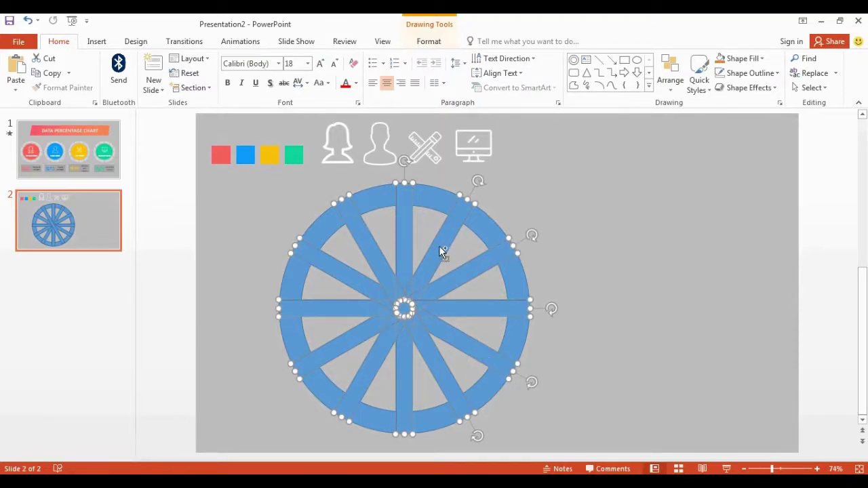
pyautogui.keyDown('shift'); pyautogui.click(444, 203); pyautogui.keyUp('shift')
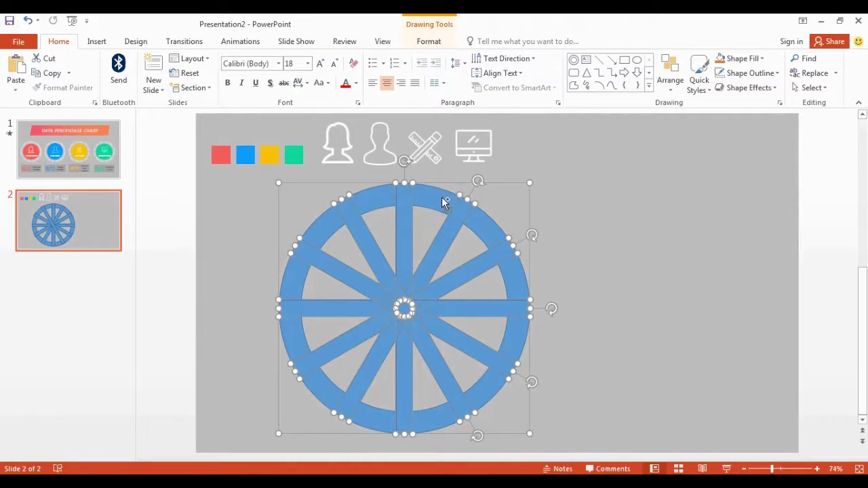
# Apply Merge Shapes > Fragment to split the ring and bars into pieces
pyautogui.click(430, 40)
pyautogui.click(124, 88)
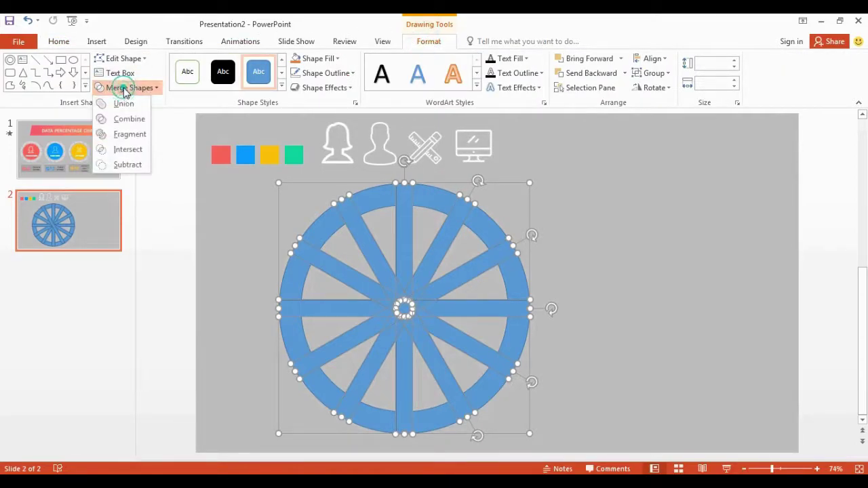
pyautogui.click(124, 135)
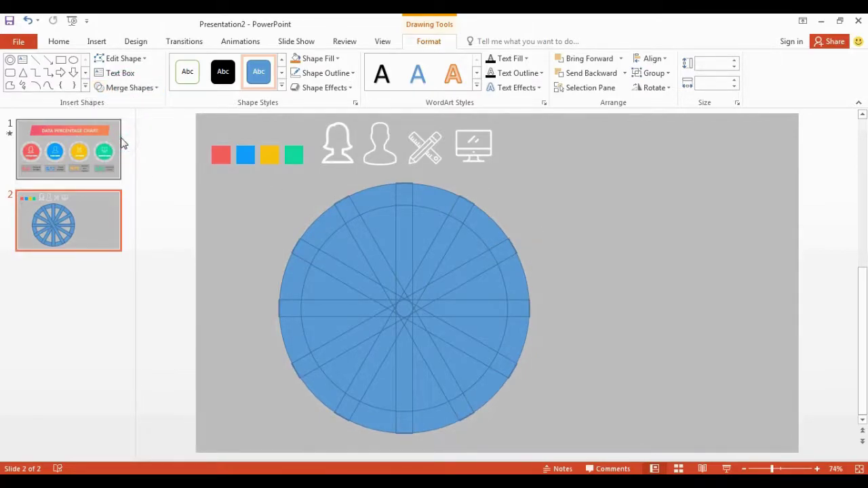
pyautogui.click(623, 224)
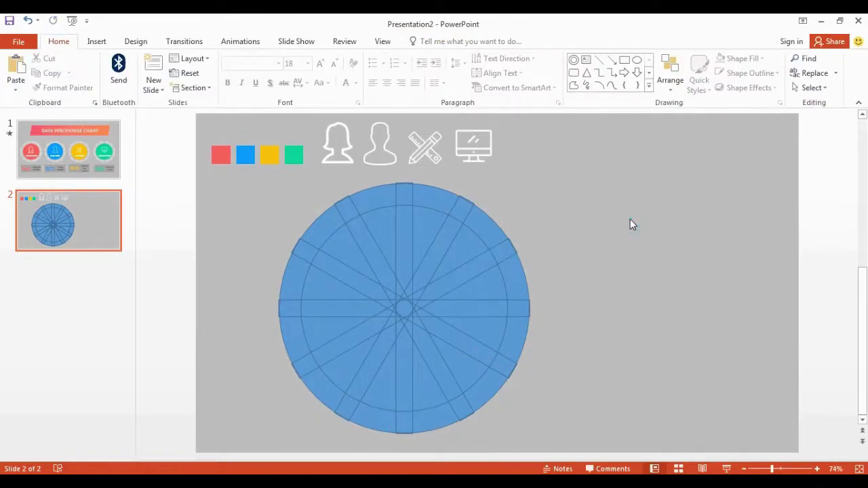
# Select all twelve outer ring segments around the wheel
pyautogui.click(322, 227)
pyautogui.keyDown('shift'); pyautogui.click(367, 204); pyautogui.keyUp('shift')
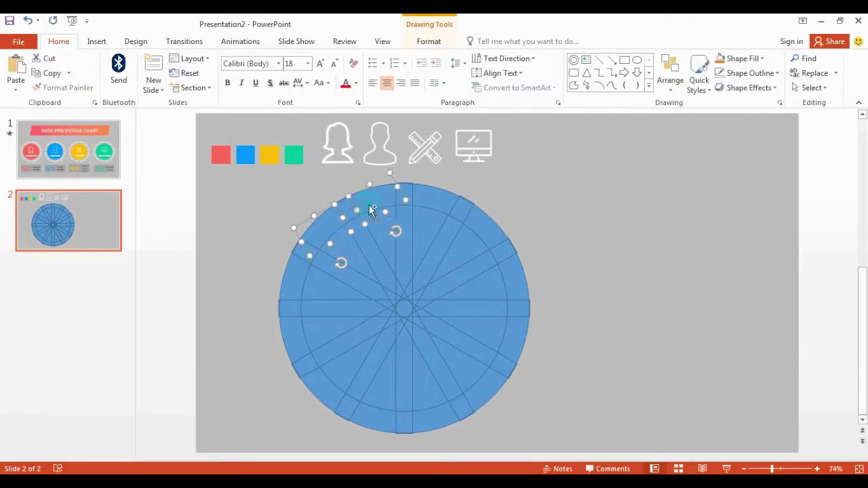
pyautogui.keyDown('shift'); pyautogui.click(434, 209); pyautogui.keyUp('shift')
pyautogui.keyDown('shift'); pyautogui.click(491, 234); pyautogui.keyUp('shift')
pyautogui.keyDown('shift'); pyautogui.click(514, 288); pyautogui.keyUp('shift')
pyautogui.keyDown('shift'); pyautogui.click(510, 334); pyautogui.keyUp('shift')
pyautogui.keyDown('shift'); pyautogui.click(478, 390); pyautogui.keyUp('shift')
pyautogui.keyDown('shift'); pyautogui.click(423, 416); pyautogui.keyUp('shift')
pyautogui.keyDown('shift'); pyautogui.click(383, 419); pyautogui.keyUp('shift')
pyautogui.keyDown('shift'); pyautogui.click(339, 393); pyautogui.keyUp('shift')
pyautogui.keyDown('shift'); pyautogui.click(301, 343); pyautogui.keyUp('shift')
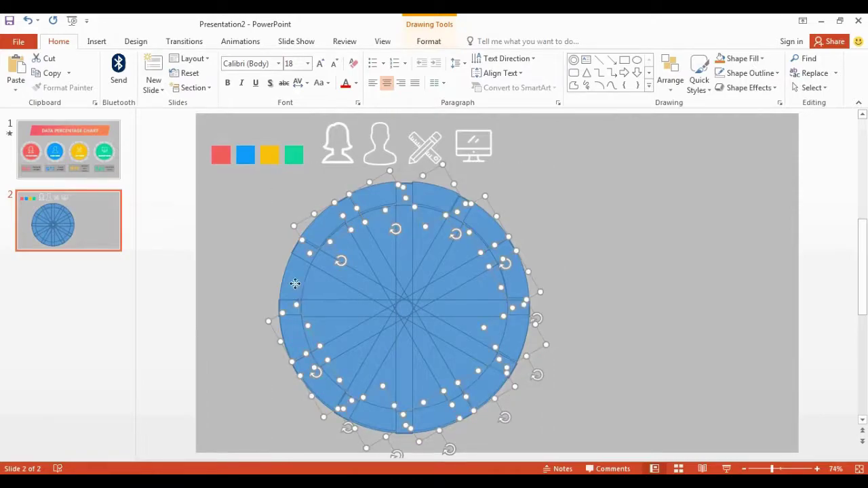
pyautogui.keyDown('shift'); pyautogui.click(294, 284); pyautogui.keyUp('shift')
# Move the ring segments to the slide's right and marquee-select the leftover wheel pieces
pyautogui.moveTo(460, 196); pyautogui.dragTo(721, 199)
pyautogui.click(534, 184)
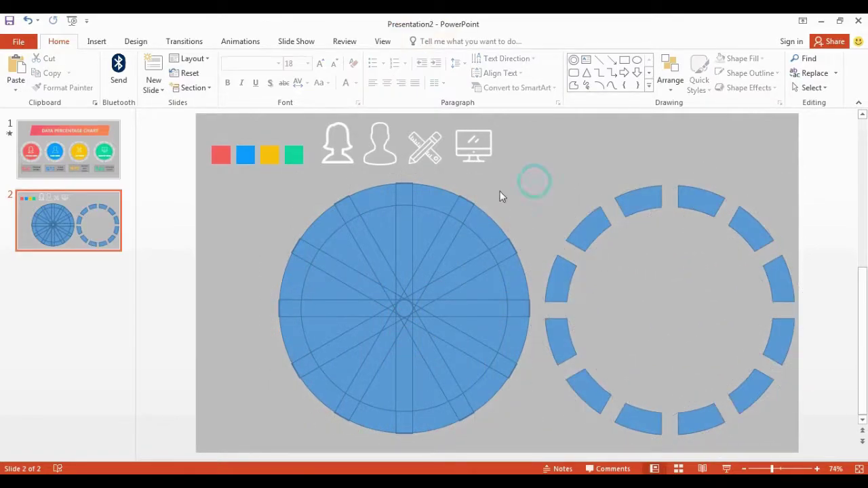
pyautogui.moveTo(207, 180); pyautogui.dragTo(542, 458)
# Delete the leftover wheel pieces and group the twelve ring segments with Ctrl+G
pyautogui.press('Delete')
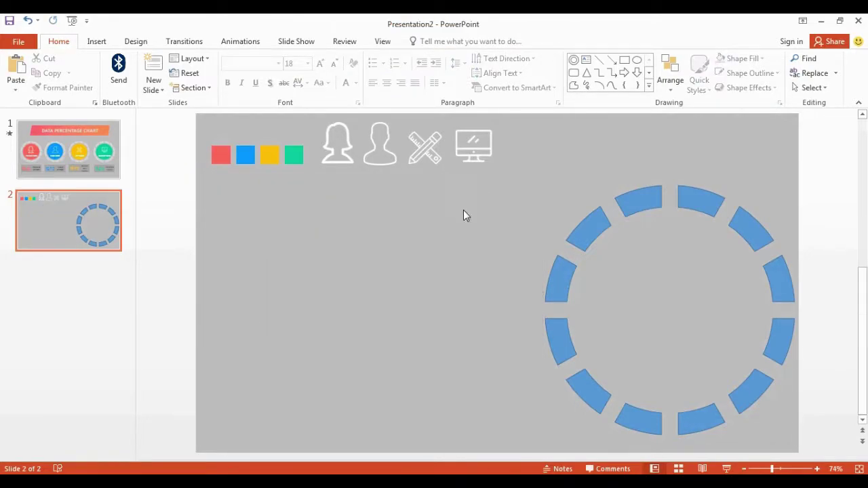
pyautogui.keyDown('ctrl'); pyautogui.scroll(-3, 485, 342); pyautogui.keyUp('ctrl')
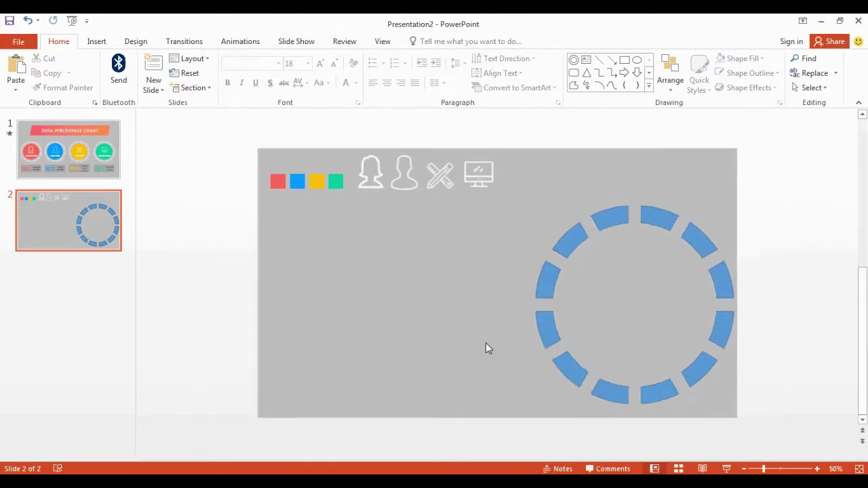
pyautogui.moveTo(504, 191); pyautogui.dragTo(725, 460)
pyautogui.hotkey('ctrl', 'g')
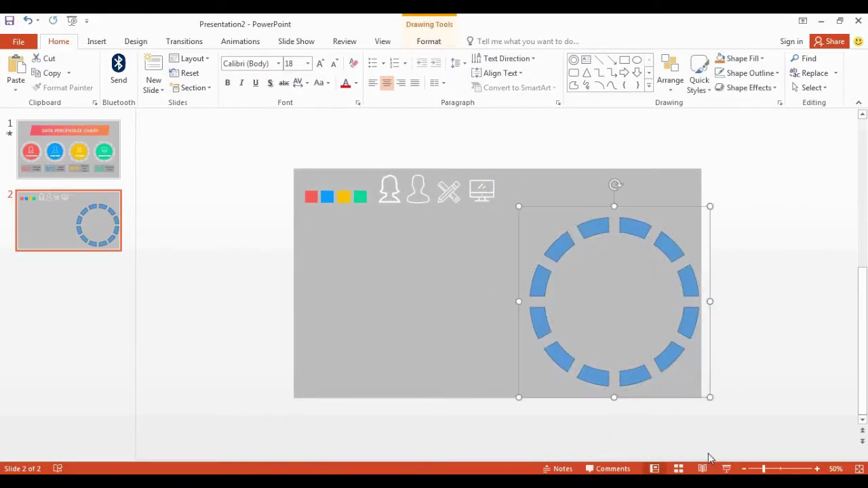
# Move the grouped segmented ring to the slide's left and shrink it
pyautogui.moveTo(676, 214); pyautogui.dragTo(451, 215)
pyautogui.keyDown('ctrl'); pyautogui.scroll(2, 535, 271); pyautogui.keyUp('ctrl')
pyautogui.keyDown('ctrl'); pyautogui.scroll(1, 540, 280); pyautogui.keyUp('ctrl')
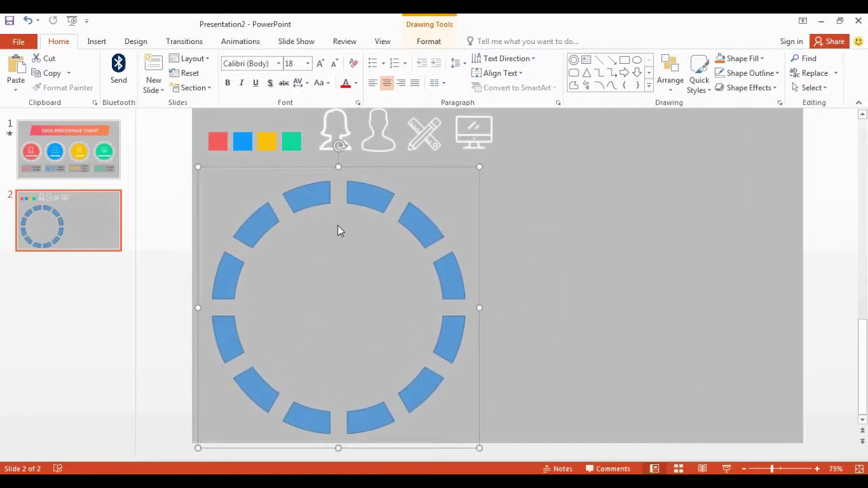
pyautogui.moveTo(198, 167); pyautogui.dragTo(269, 228)
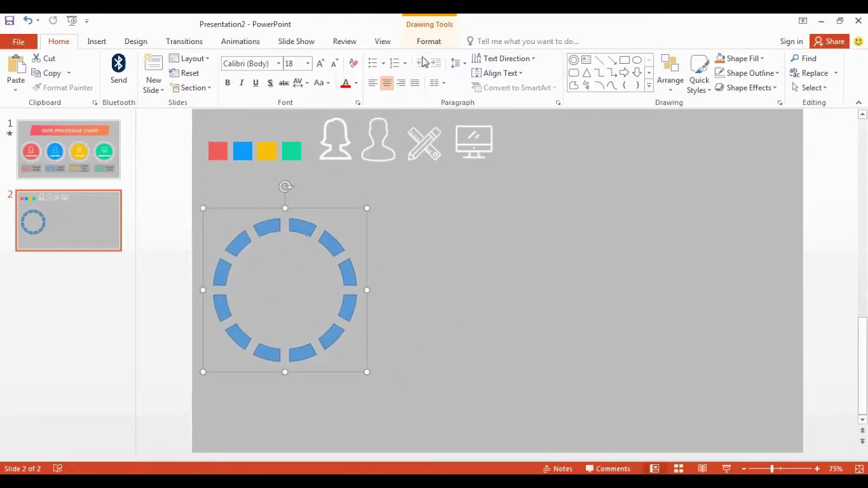
# Set the segmented ring's shape outline to No Outline
pyautogui.click(427, 42)
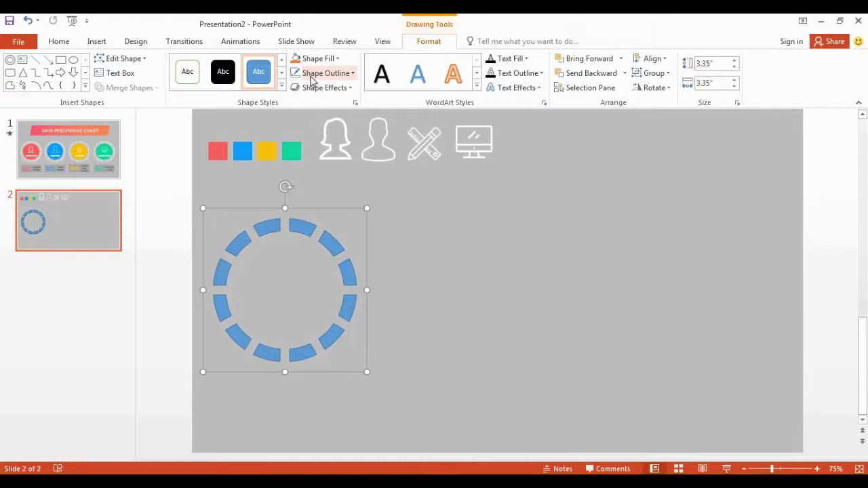
pyautogui.click(311, 78)
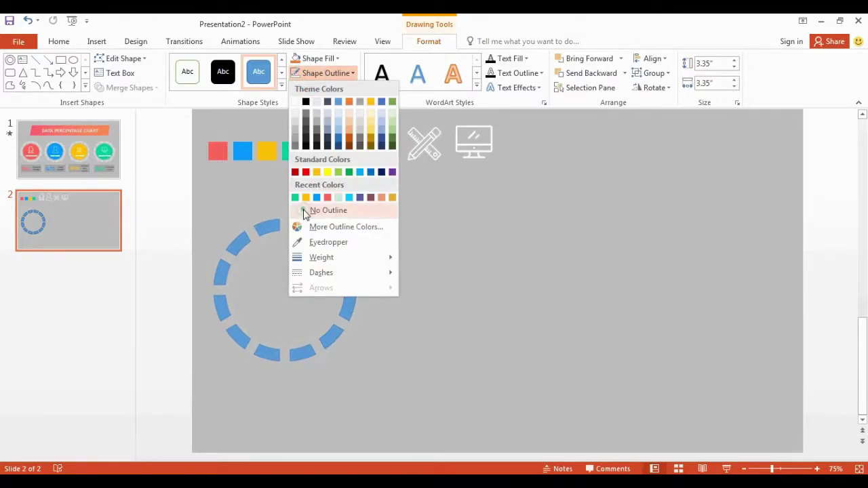
pyautogui.click(328, 210)
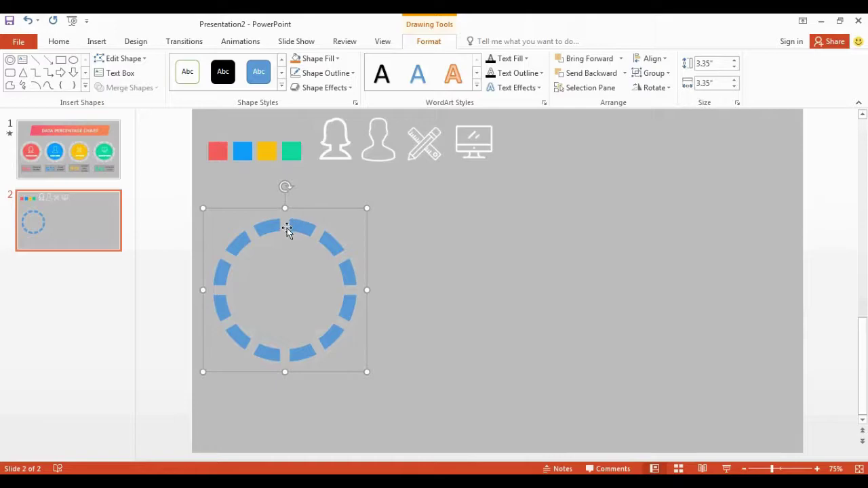
# Fill the segmented ring with the light grey theme colour
pyautogui.rightClick(287, 228)
pyautogui.click(326, 204)
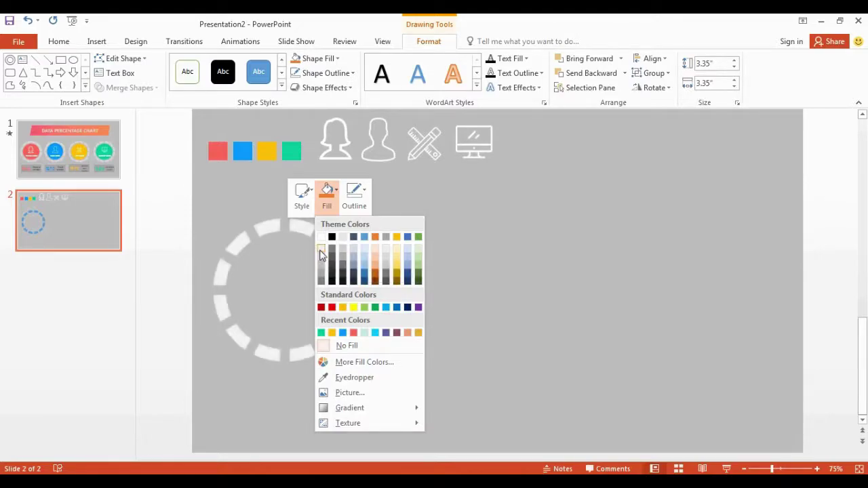
pyautogui.click(321, 263)
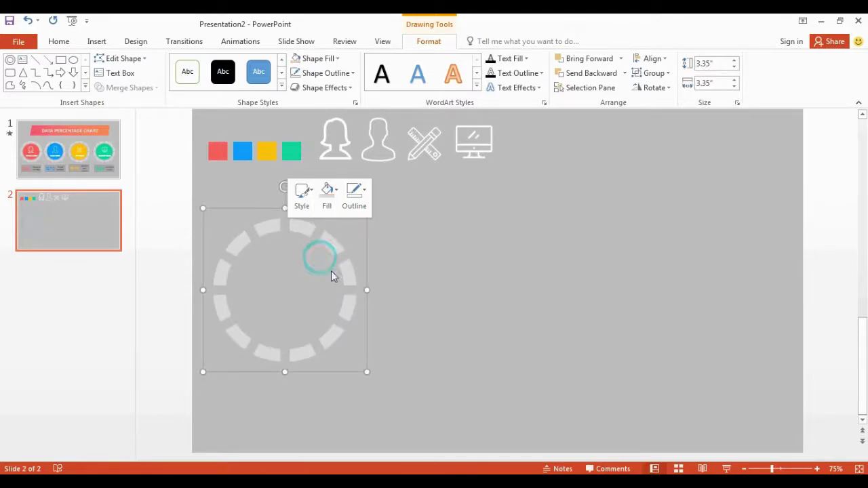
pyautogui.click(473, 308)
pyautogui.click(336, 250)
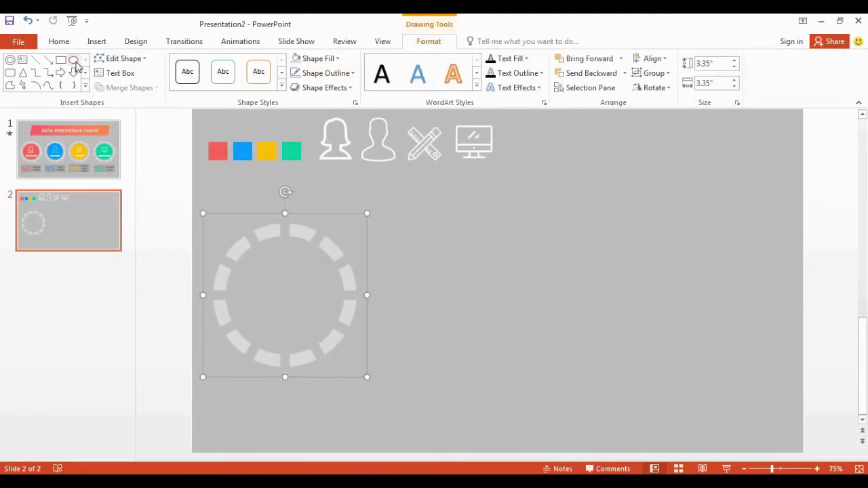
# Draw a circle centred inside the dashed ring and remove its outline
pyautogui.click(73, 60)
pyautogui.moveTo(234, 239); pyautogui.dragTo(358, 366)
pyautogui.moveTo(316, 316); pyautogui.dragTo(302, 307)
pyautogui.scroll(2, 428, 320)
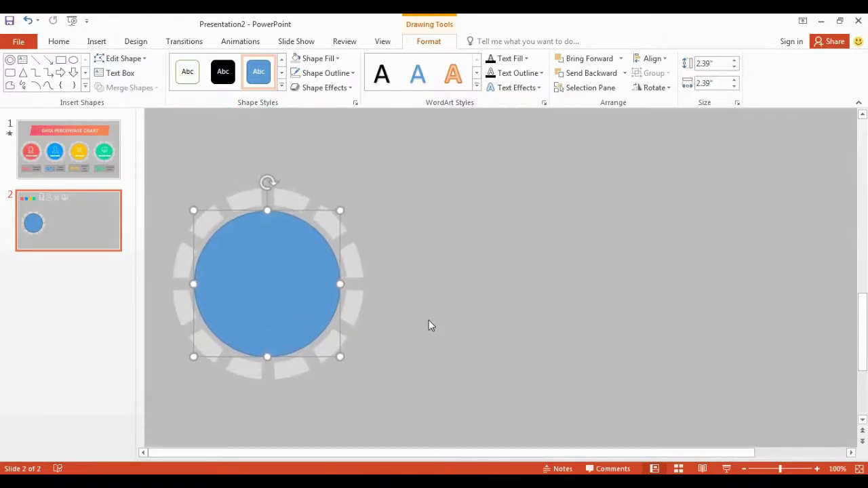
pyautogui.click(346, 74)
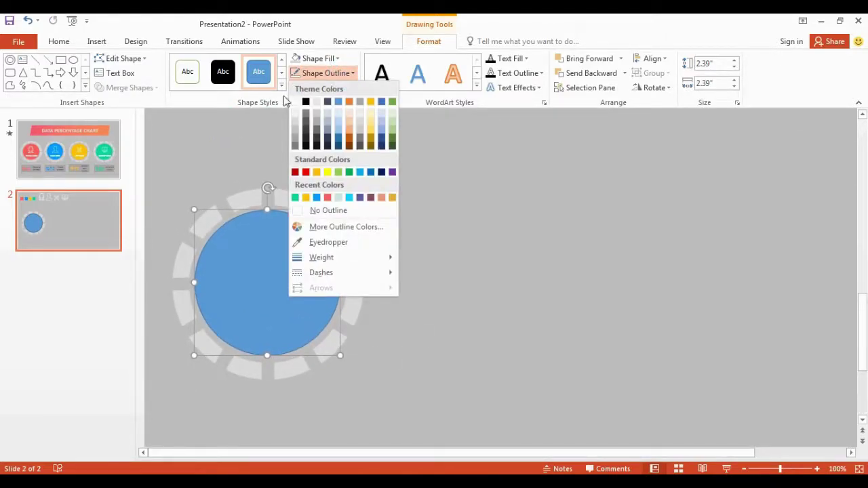
pyautogui.click(304, 210)
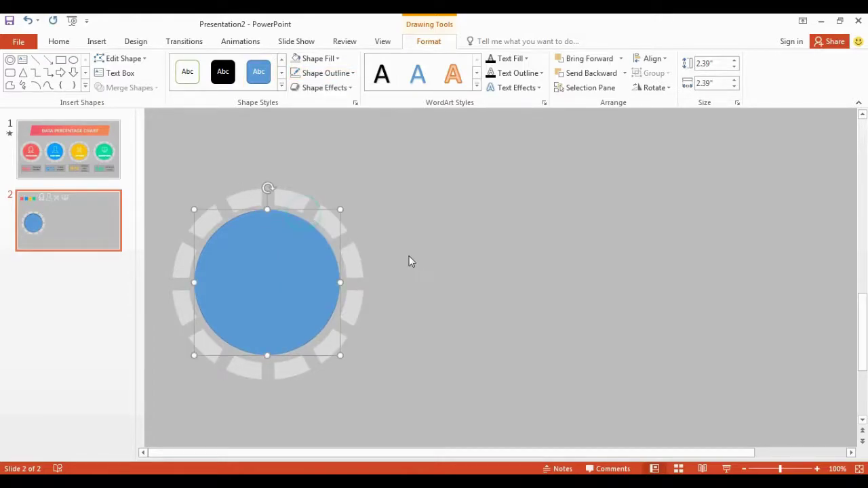
pyautogui.scroll(-2, 301, 263)
# Fill the circle with the red square's colour using the eyedropper
pyautogui.rightClick(300, 263)
pyautogui.click(340, 283)
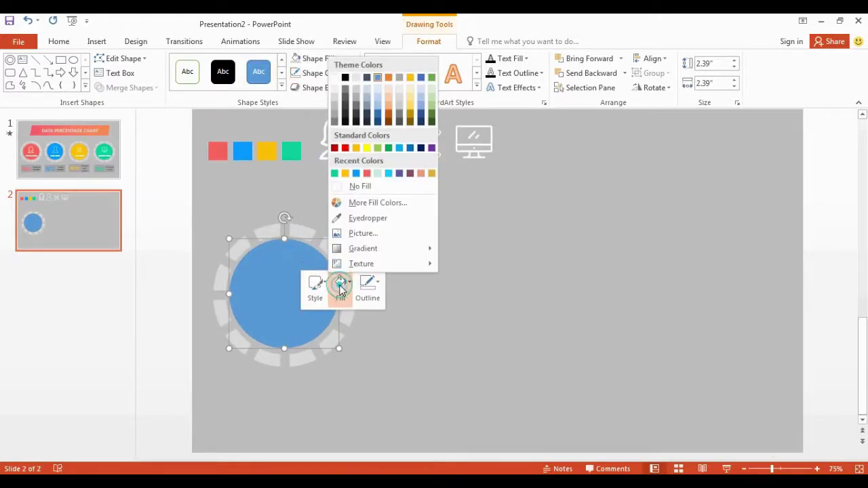
pyautogui.click(354, 219)
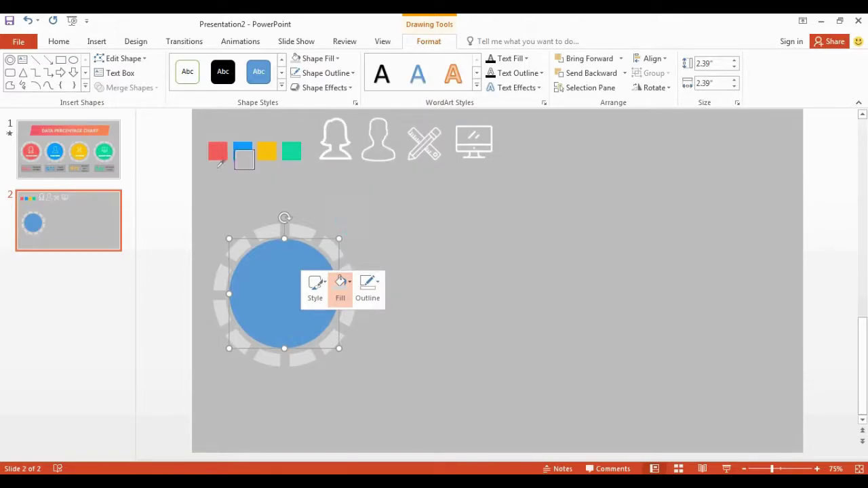
pyautogui.click(217, 150)
pyautogui.click(452, 295)
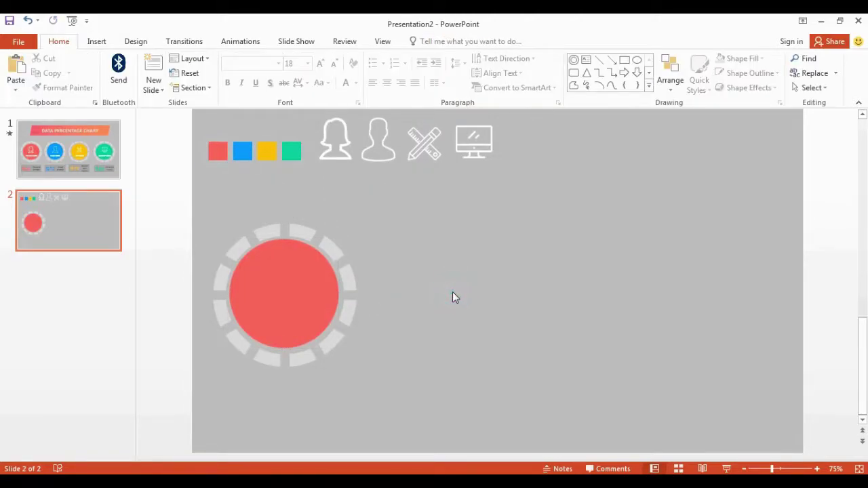
# Move the female icon onto the red circle and copy the FEMALE USERS label from slide 1
pyautogui.moveTo(341, 129); pyautogui.dragTo(293, 265)
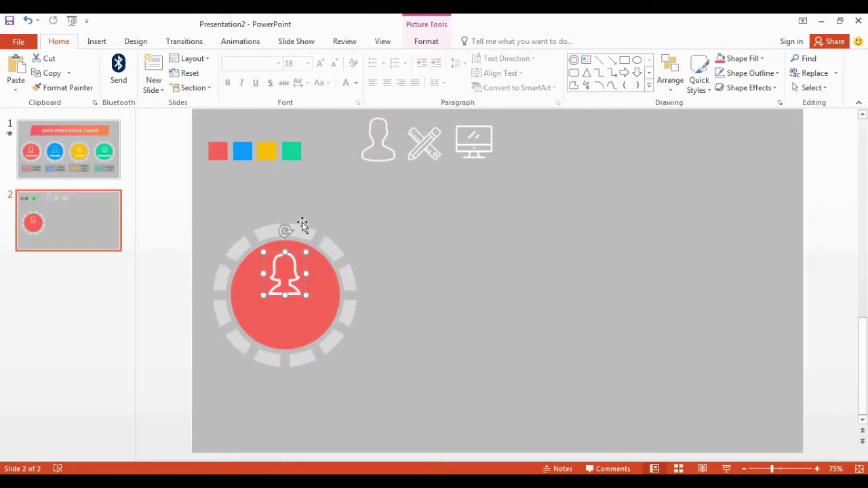
pyautogui.click(111, 165)
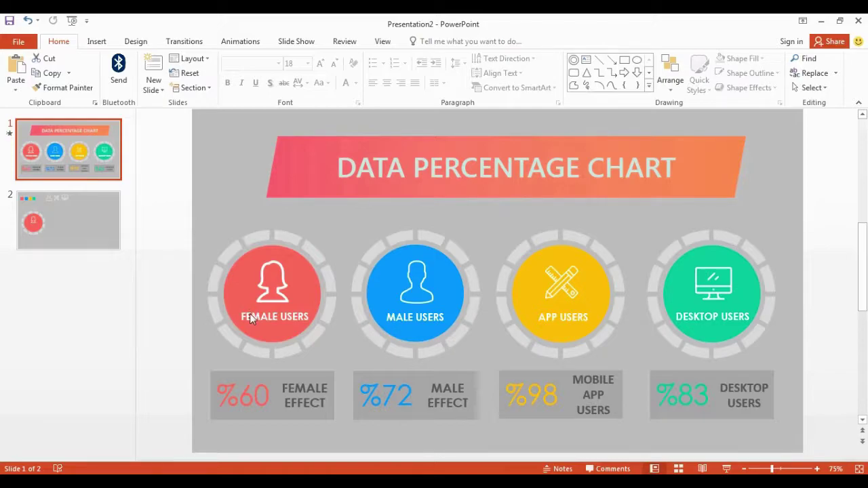
pyautogui.click(249, 316)
pyautogui.click(249, 318)
pyautogui.click(290, 298)
# Paste the FEMALE USERS label below the icon on slide 2 and group them
pyautogui.click(91, 215)
pyautogui.hotkey('ctrl', 'v')
pyautogui.moveTo(282, 312); pyautogui.dragTo(300, 293)
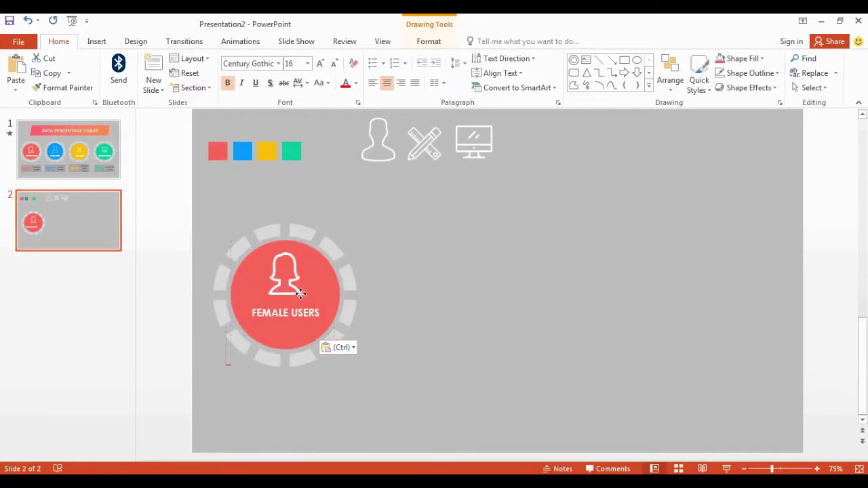
pyautogui.click(300, 293)
pyautogui.keyDown('shift'); pyautogui.click(278, 316); pyautogui.keyUp('shift')
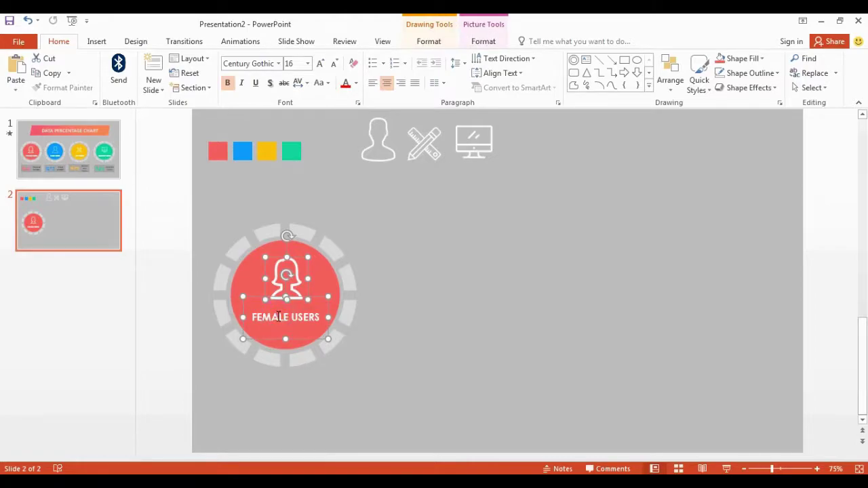
pyautogui.hotkey('ctrl', 'g')
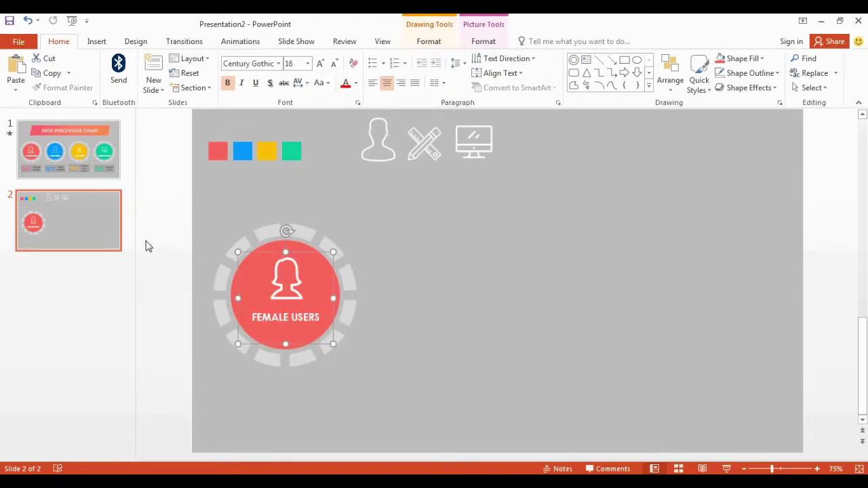
# Paste slide 1's %60 FEMALE EFFECT box onto slide 2 just beneath the red circle
pyautogui.click(116, 175)
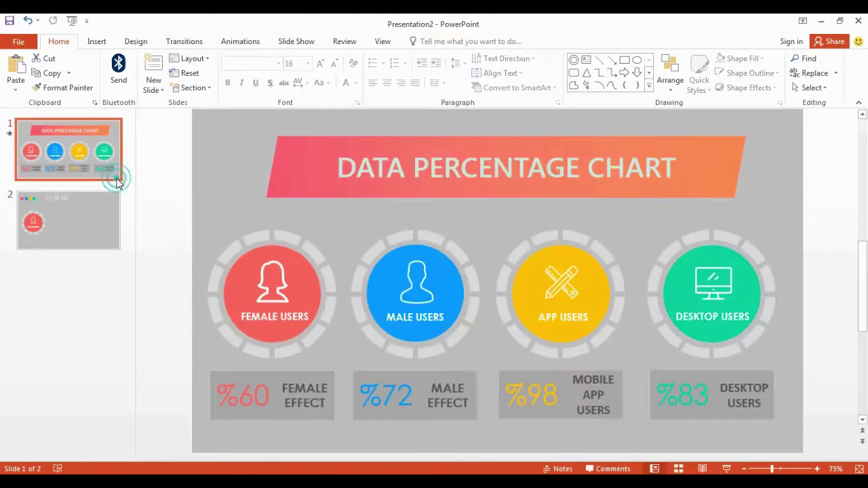
pyautogui.click(246, 376)
pyautogui.click(92, 238)
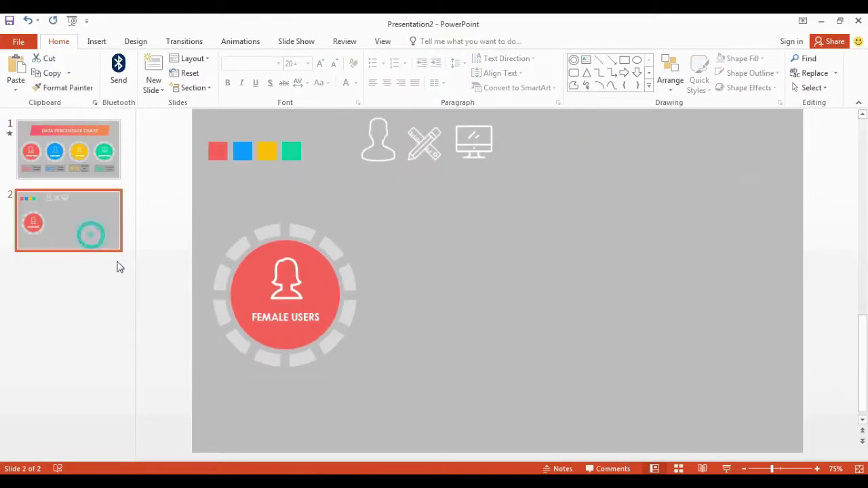
pyautogui.hotkey('ctrl', 'v')
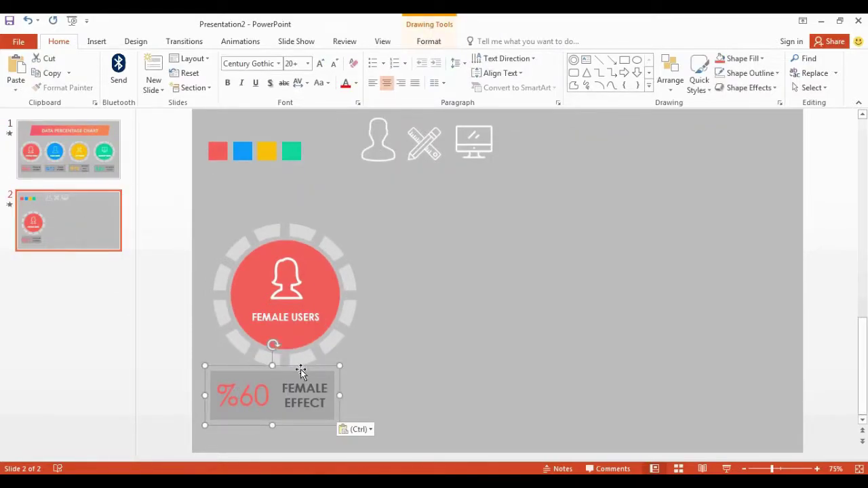
pyautogui.moveTo(307, 372); pyautogui.dragTo(316, 385)
pyautogui.click(286, 286)
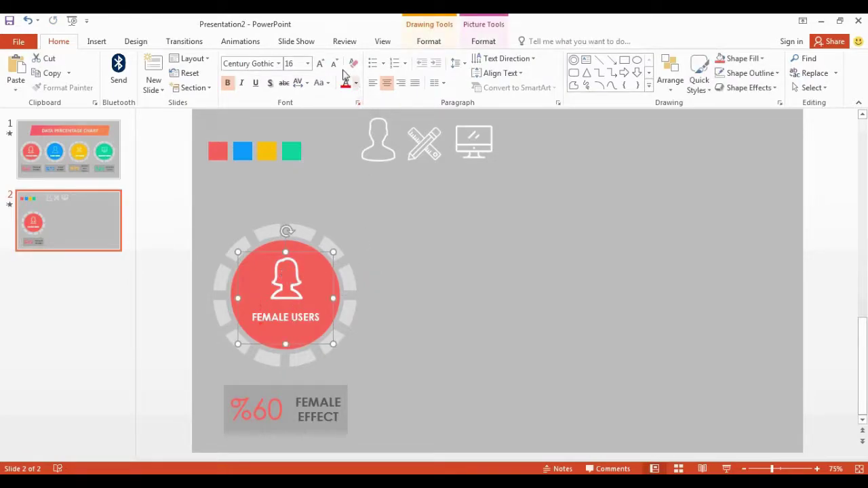
# Add a Basic Zoom entrance effect to the female users circle
pyautogui.click(237, 42)
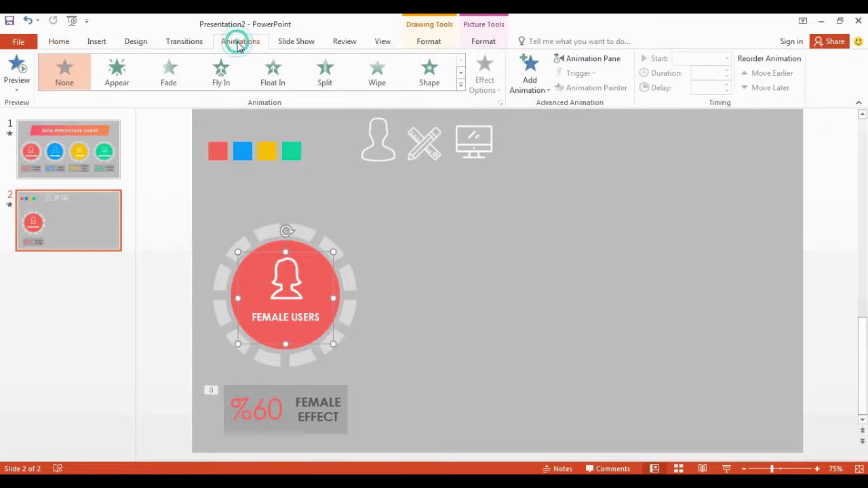
pyautogui.click(525, 82)
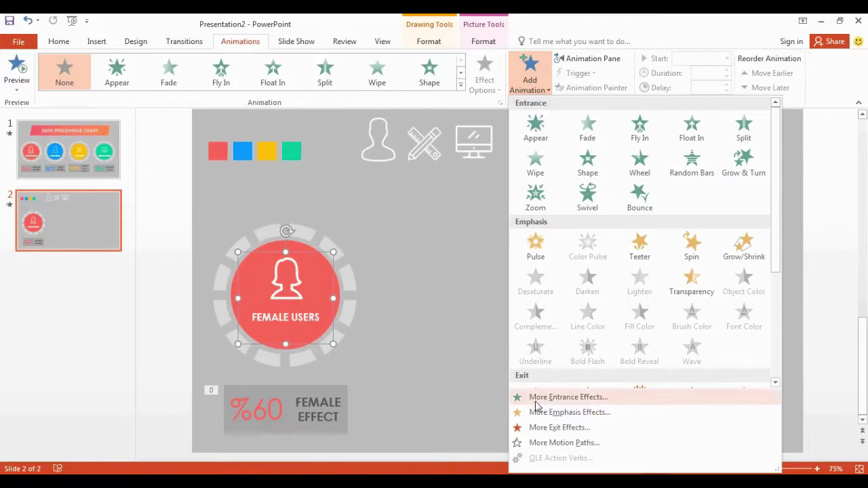
pyautogui.click(556, 397)
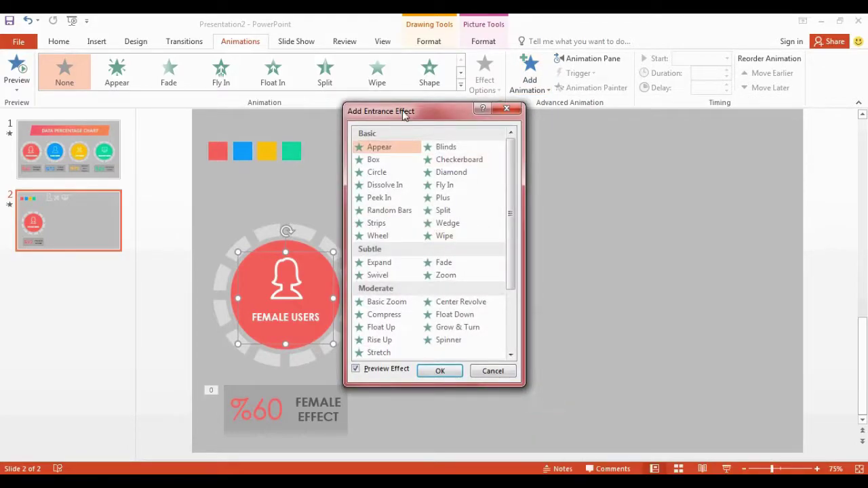
pyautogui.moveTo(404, 114); pyautogui.dragTo(524, 140)
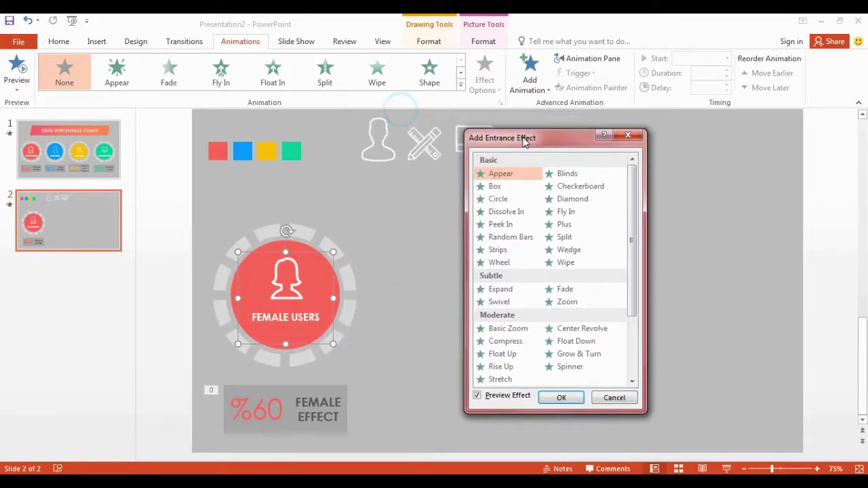
pyautogui.click(499, 329)
pyautogui.click(548, 398)
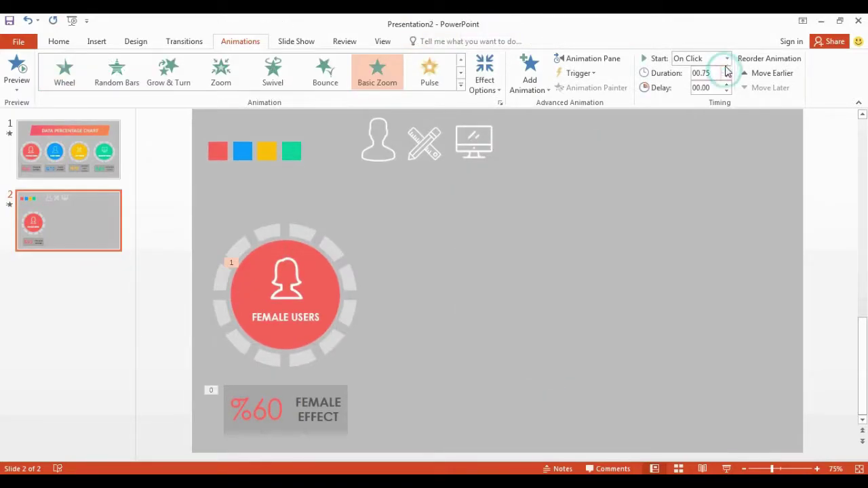
# Make the zoom start After Previous and show the Animation Pane
pyautogui.click(727, 59)
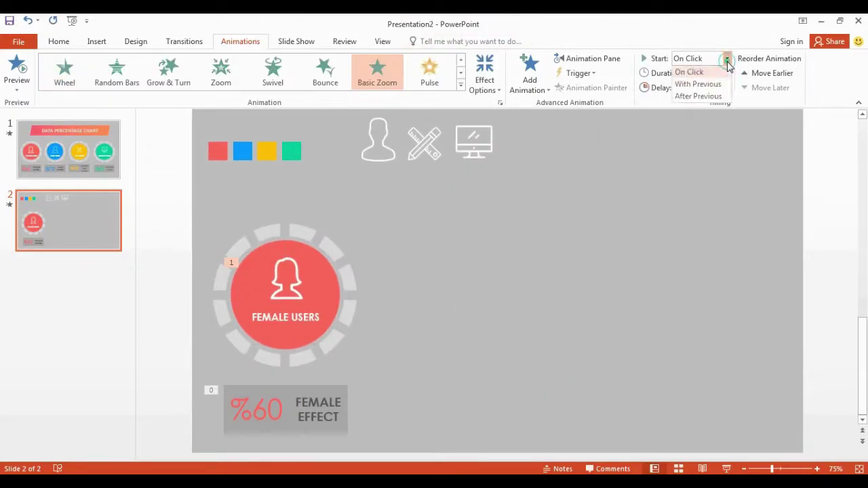
pyautogui.click(676, 97)
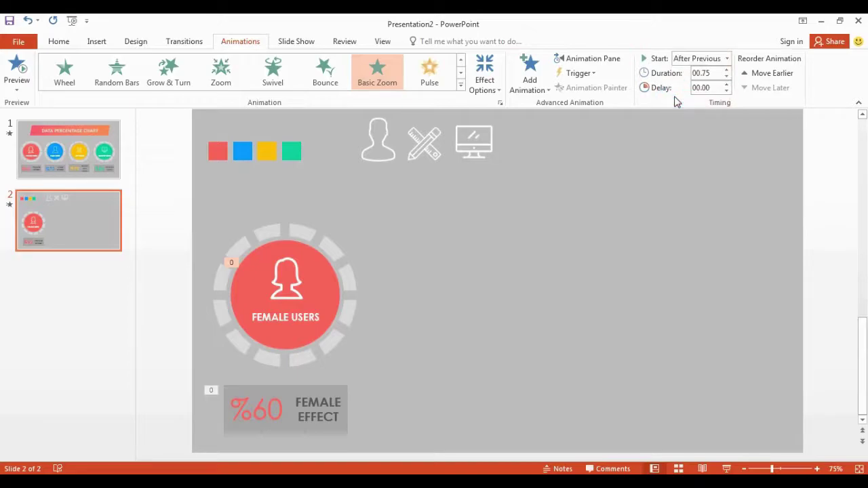
pyautogui.click(601, 66)
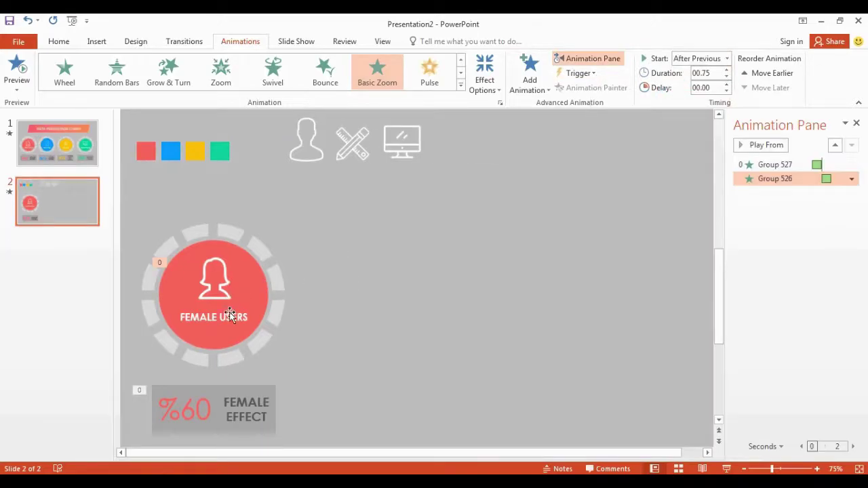
# Give the %60 FEMALE EFFECT box a Wipe entrance from the top
pyautogui.click(214, 393)
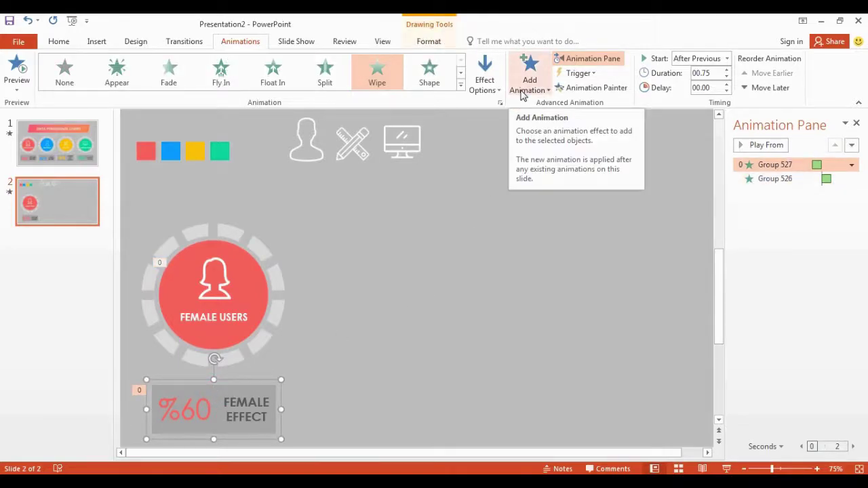
pyautogui.click(522, 94)
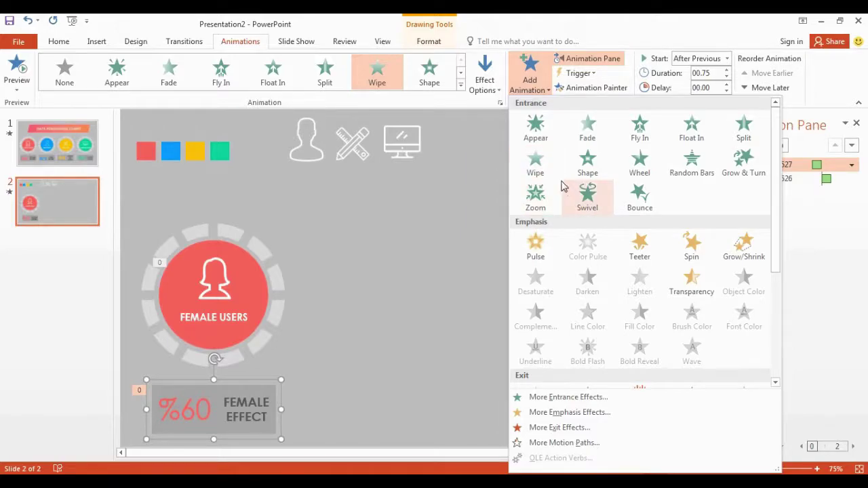
pyautogui.click(558, 176)
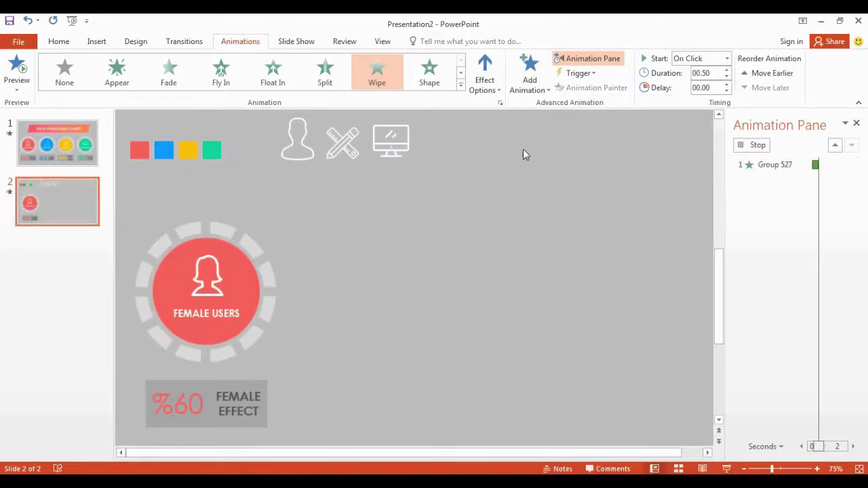
pyautogui.click(483, 86)
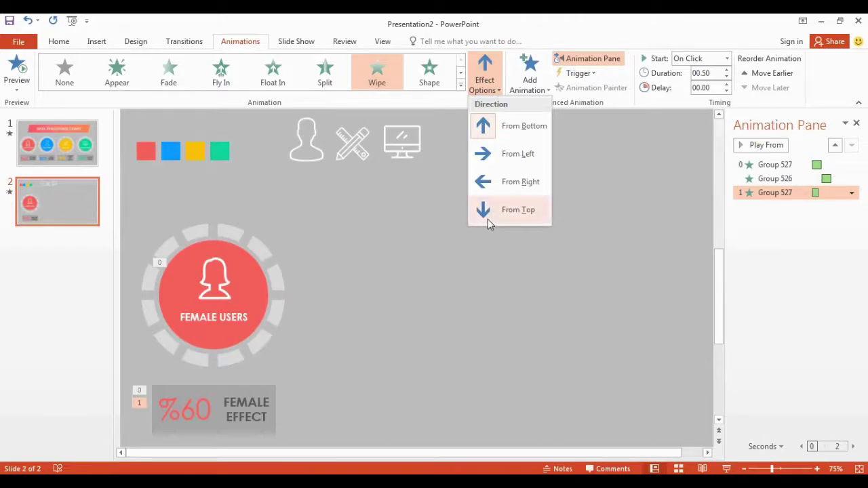
pyautogui.click(493, 214)
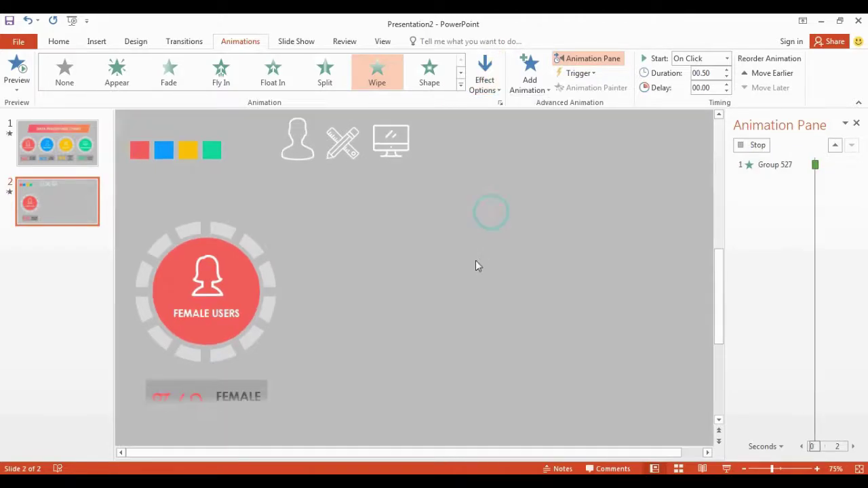
# Select the Female Users circle group and bring up its context menu
pyautogui.click(798, 167)
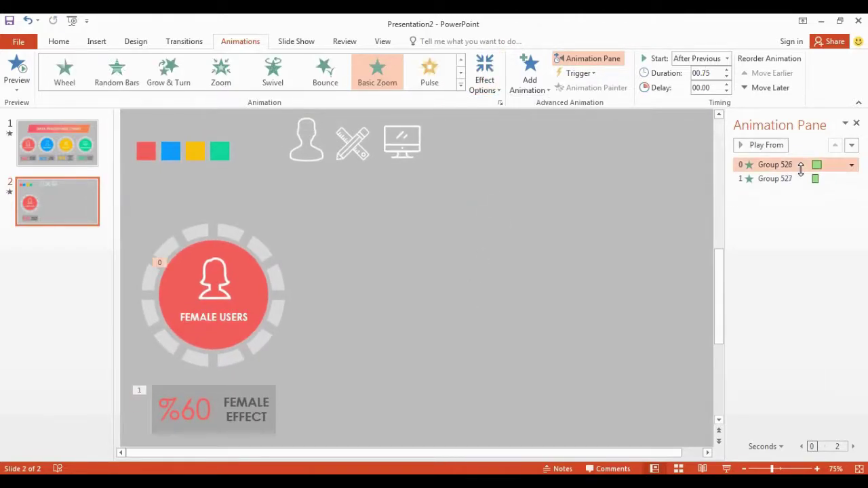
pyautogui.click(229, 229)
pyautogui.rightClick(269, 216)
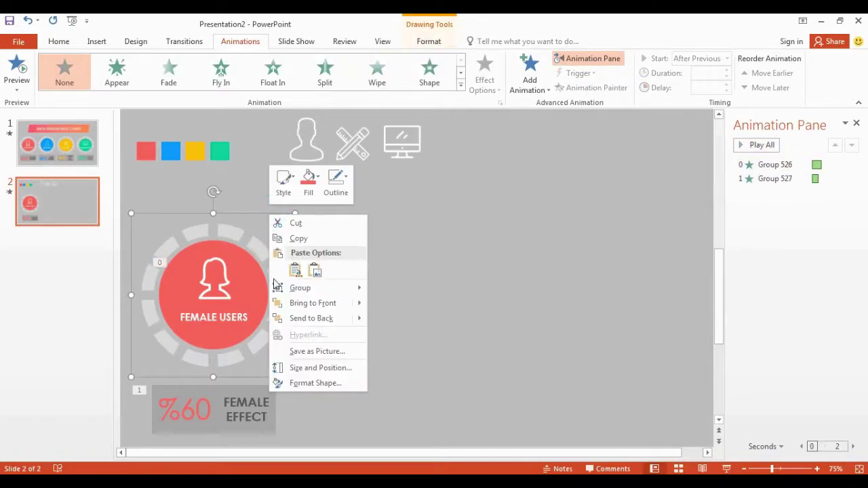
# Ungroup the Female Users circle into separate shapes
pyautogui.moveTo(299, 288)
pyautogui.click(405, 321)
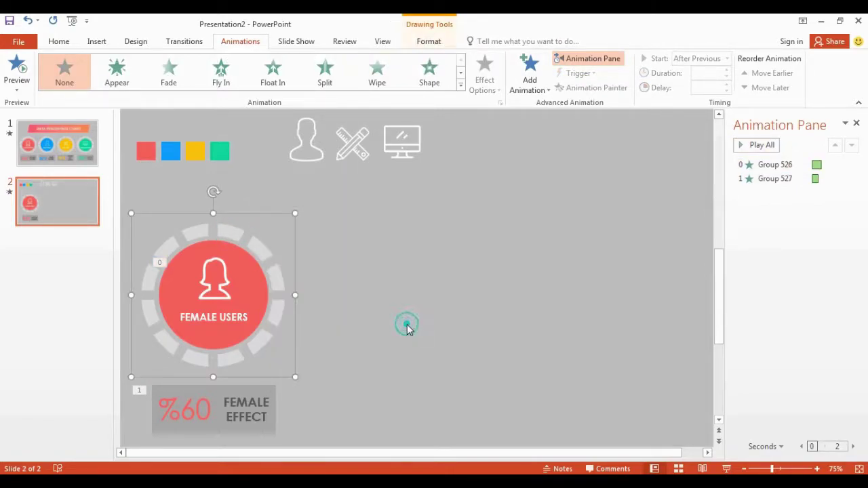
pyautogui.click(357, 293)
# Give the top ring segment a red Object Color emphasis starting After Previous
pyautogui.click(236, 232)
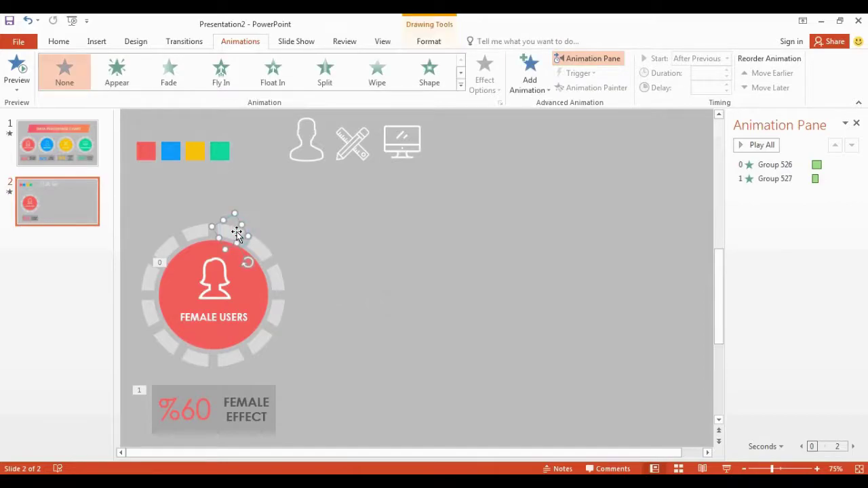
pyautogui.click(528, 73)
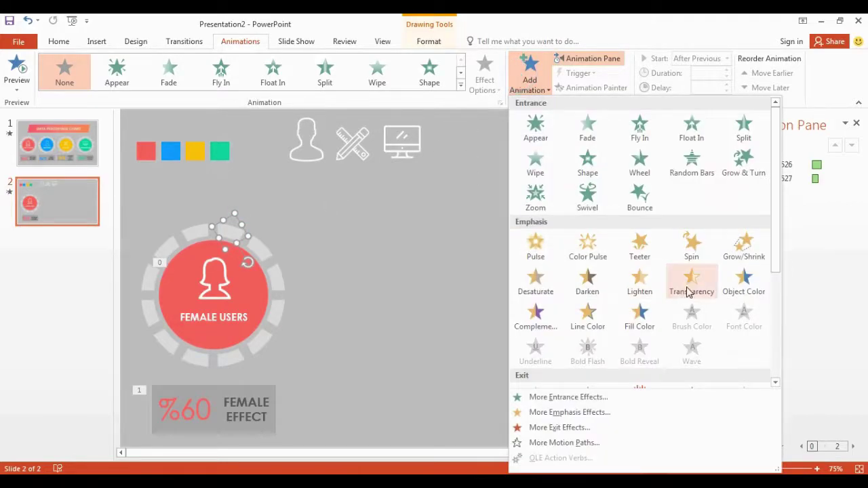
pyautogui.click(739, 291)
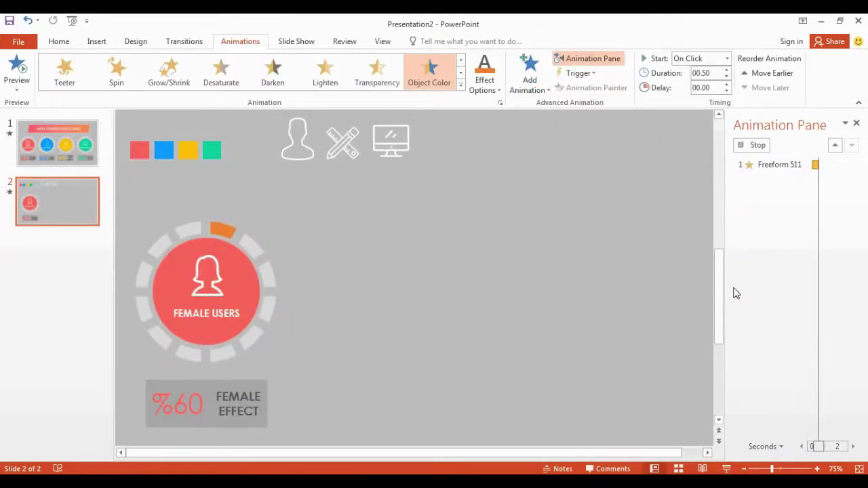
pyautogui.click(491, 90)
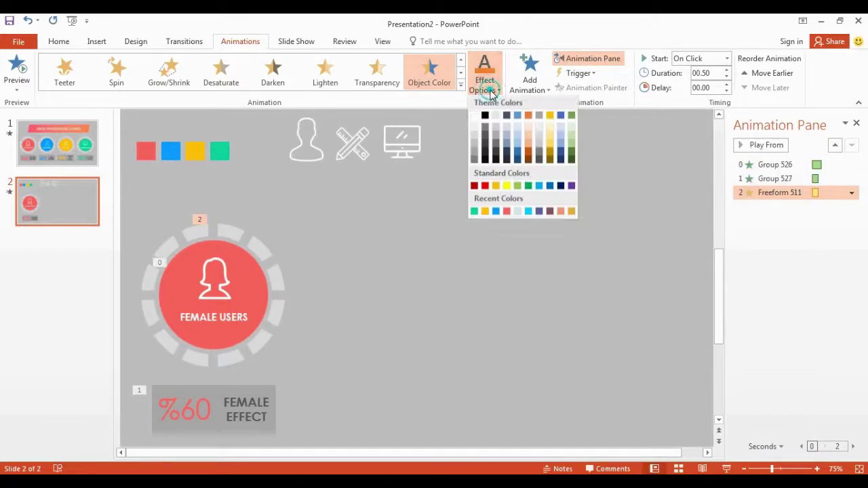
pyautogui.click(507, 214)
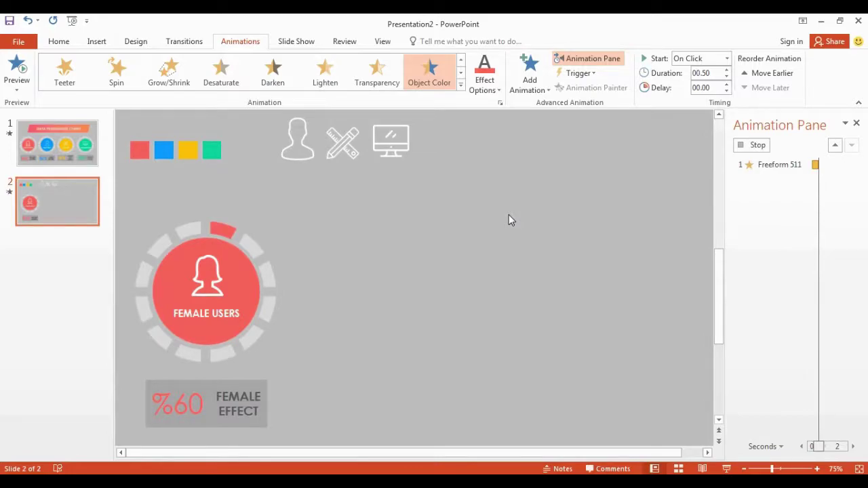
pyautogui.click(726, 58)
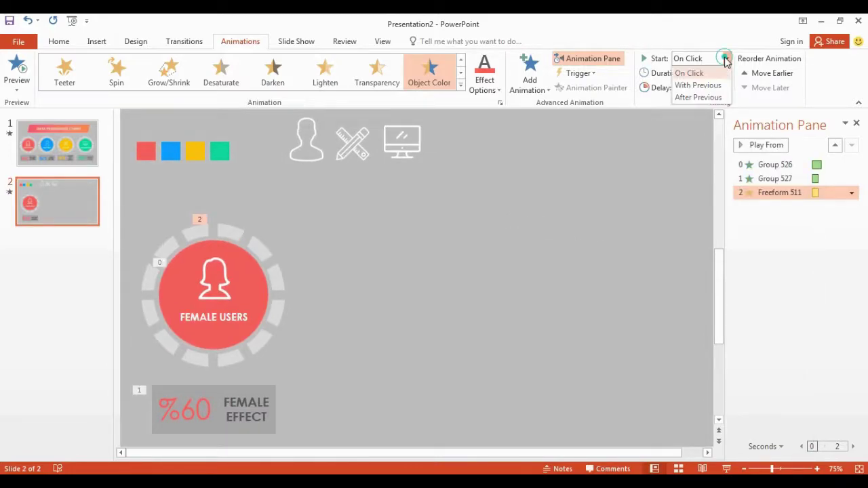
pyautogui.click(684, 97)
# Set the Group 527 label animation to start After Previous
pyautogui.click(749, 179)
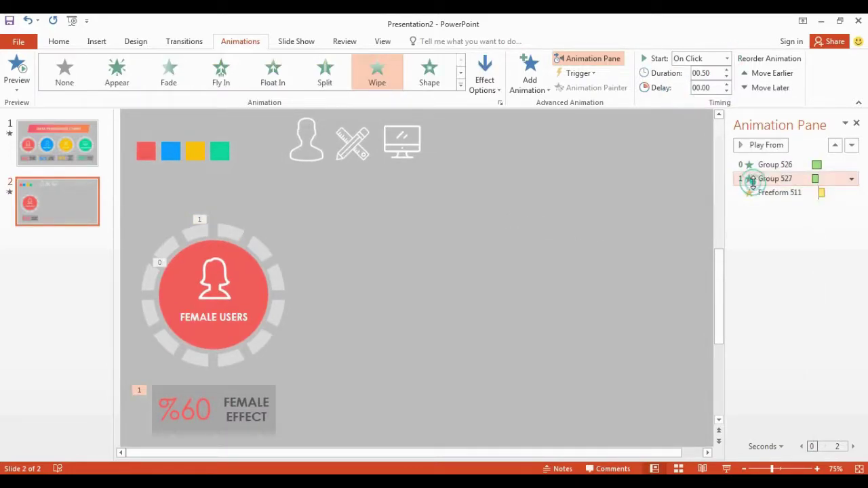
pyautogui.click(726, 58)
pyautogui.click(683, 95)
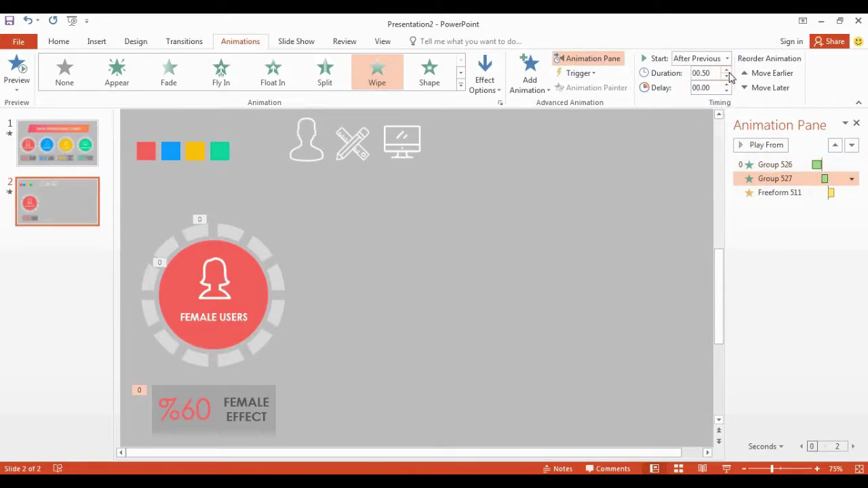
pyautogui.click(779, 193)
# Give the second and third ring segments red Object Color emphases, each After Previous
pyautogui.click(259, 257)
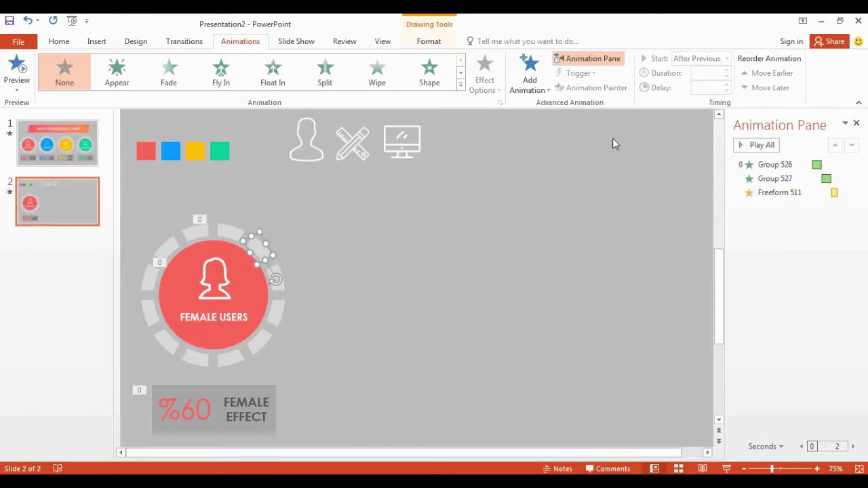
pyautogui.click(537, 91)
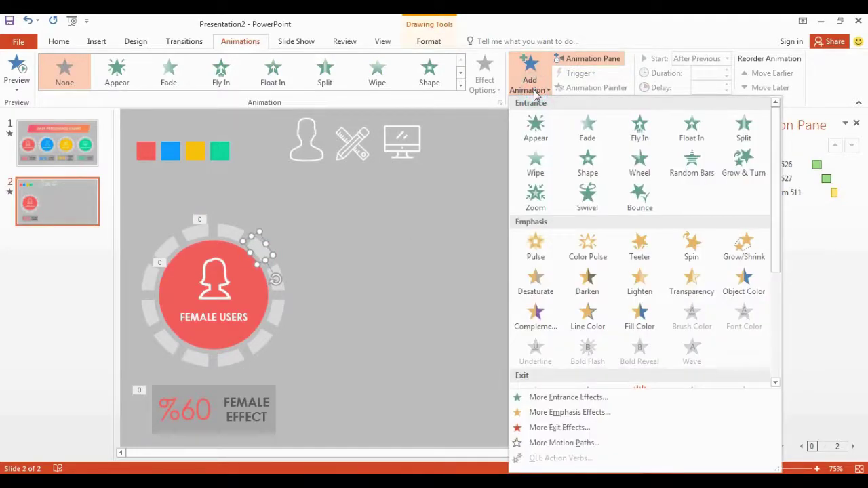
pyautogui.click(740, 278)
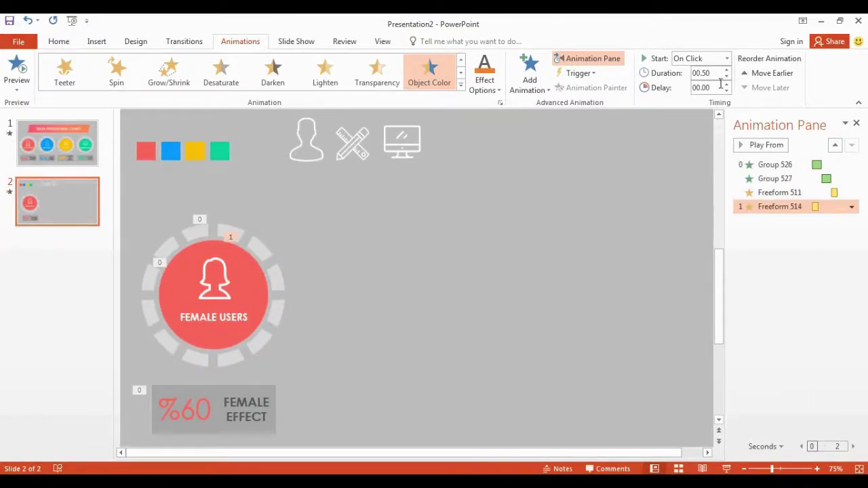
pyautogui.click(726, 59)
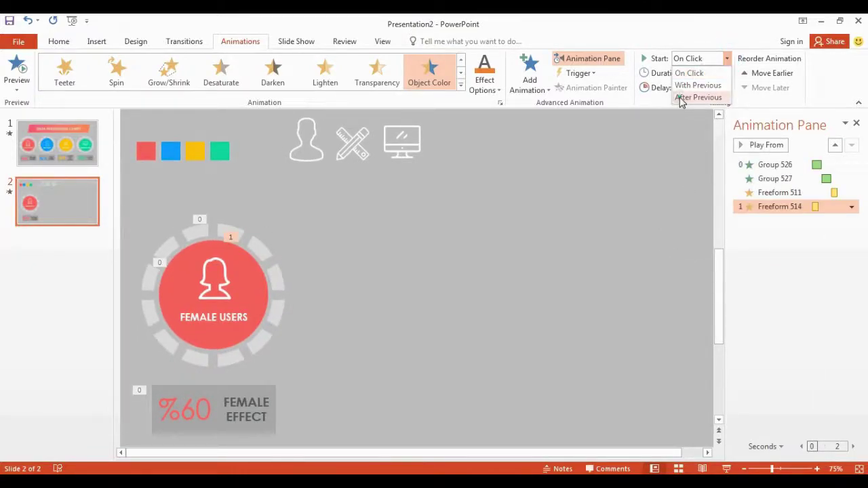
pyautogui.click(682, 97)
pyautogui.click(485, 91)
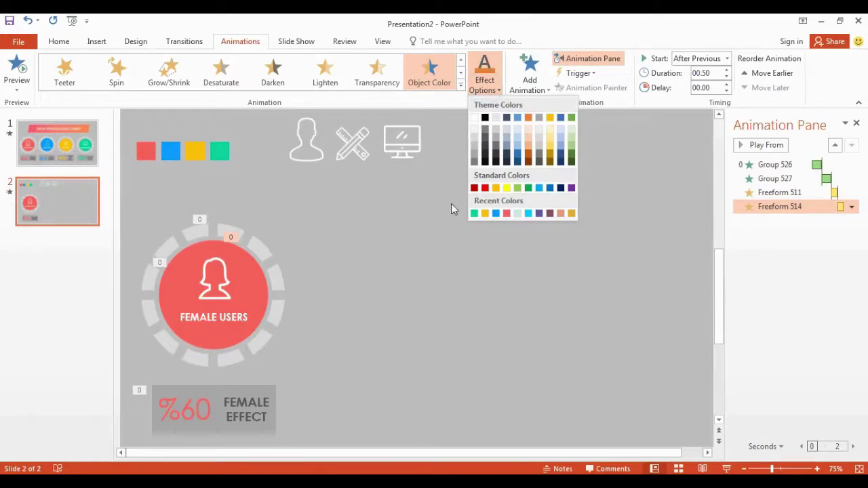
pyautogui.click(506, 213)
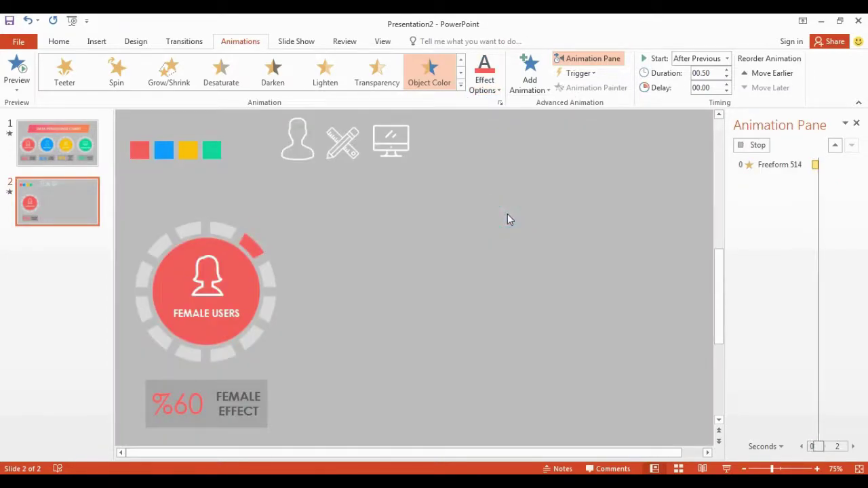
pyautogui.click(271, 280)
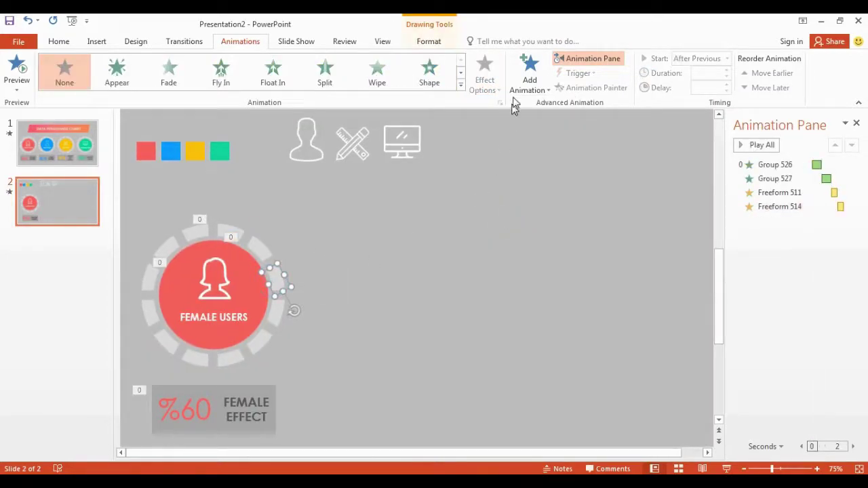
pyautogui.click(525, 78)
pyautogui.click(746, 288)
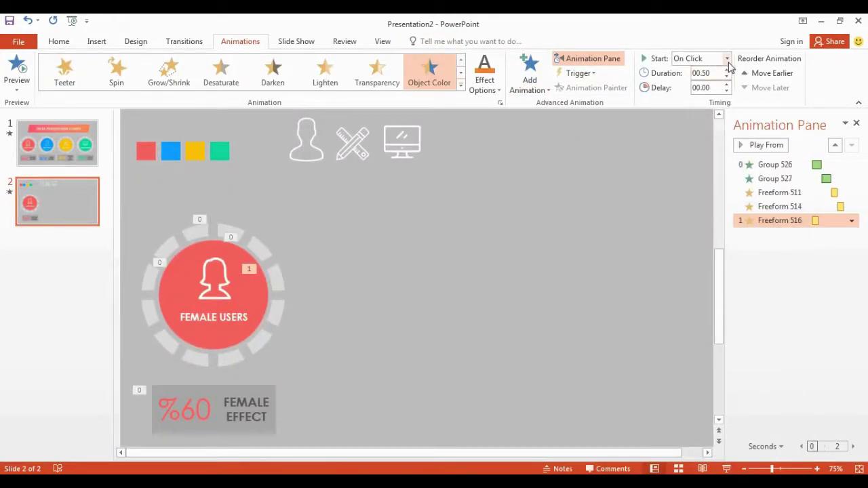
pyautogui.click(726, 59)
pyautogui.click(678, 97)
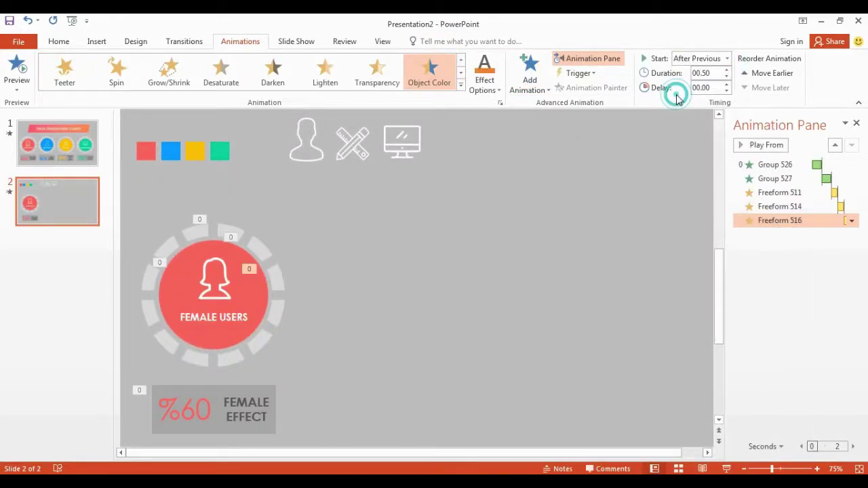
pyautogui.click(485, 84)
pyautogui.click(505, 214)
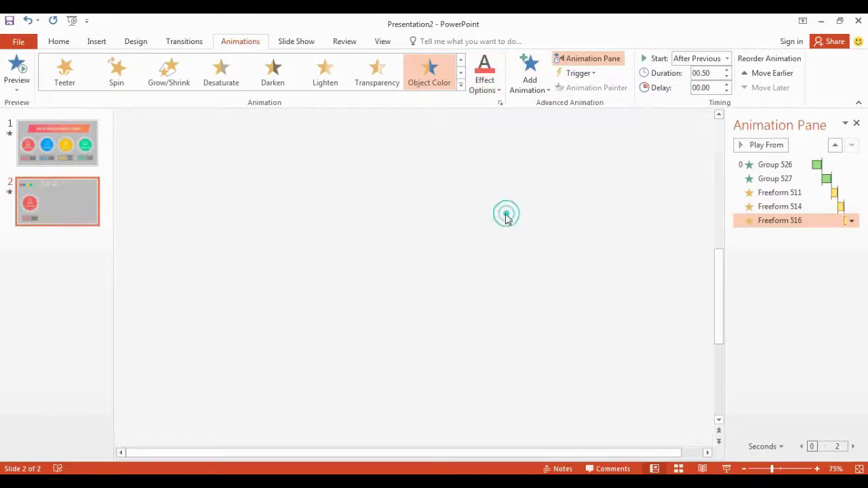
# Give the fourth and fifth ring segments red Object Color emphases starting After Previous
pyautogui.click(271, 314)
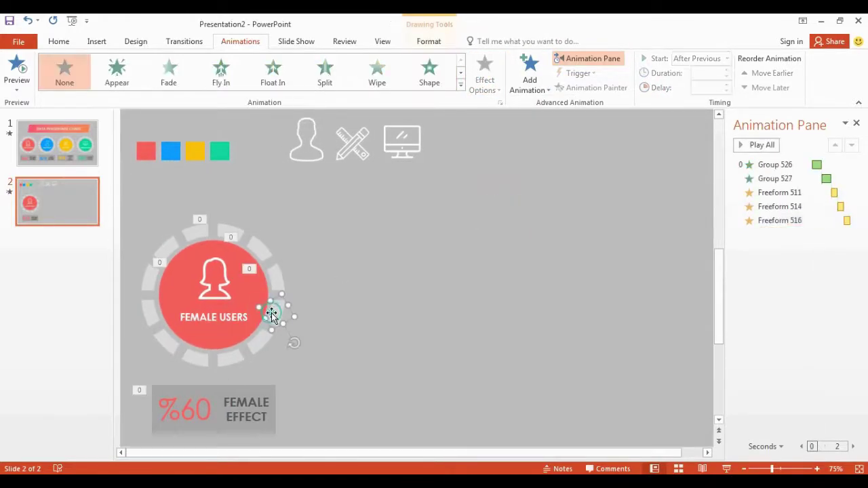
pyautogui.click(528, 74)
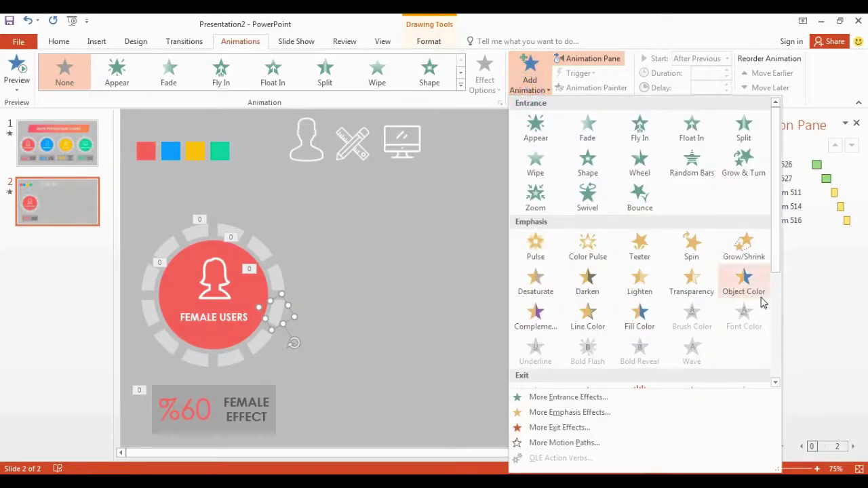
pyautogui.click(760, 298)
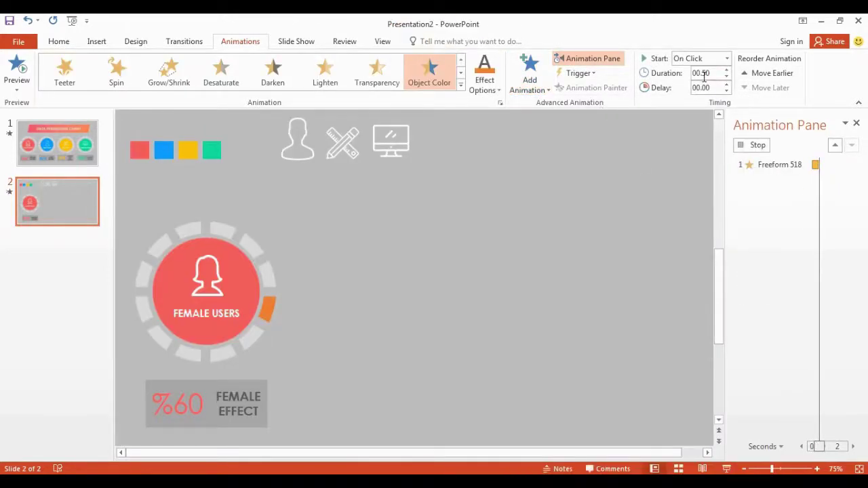
pyautogui.click(726, 58)
pyautogui.click(681, 98)
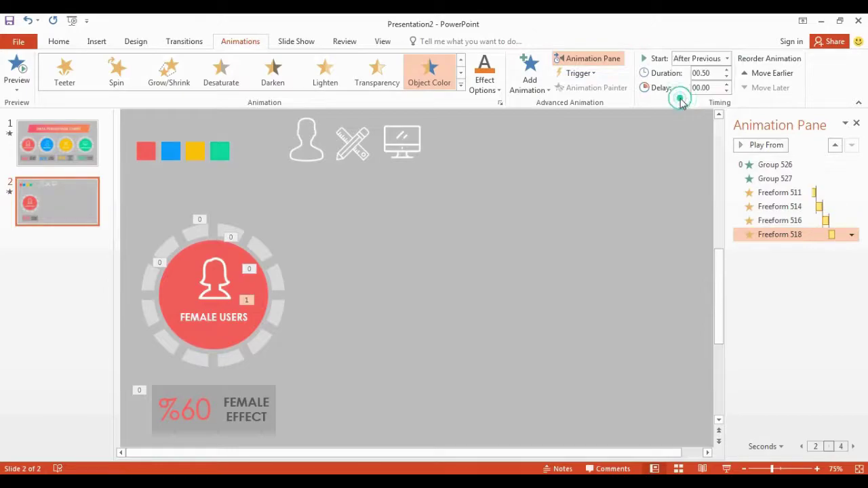
pyautogui.click(481, 83)
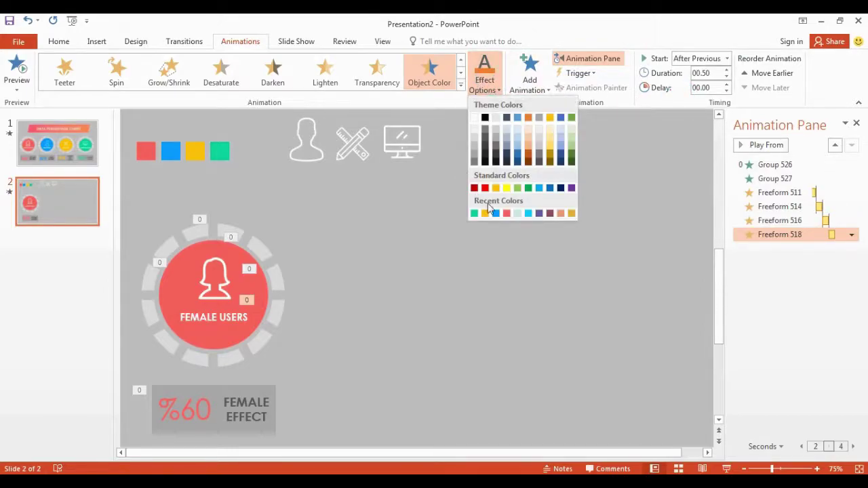
pyautogui.click(506, 214)
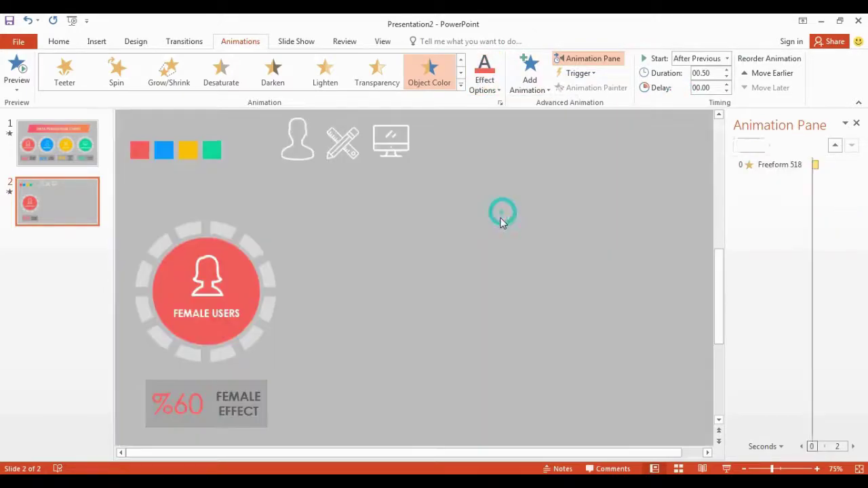
pyautogui.click(247, 339)
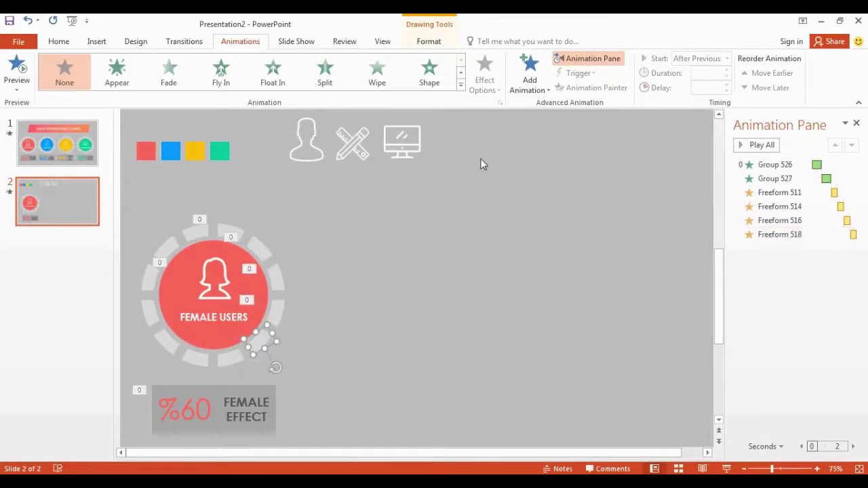
pyautogui.click(529, 85)
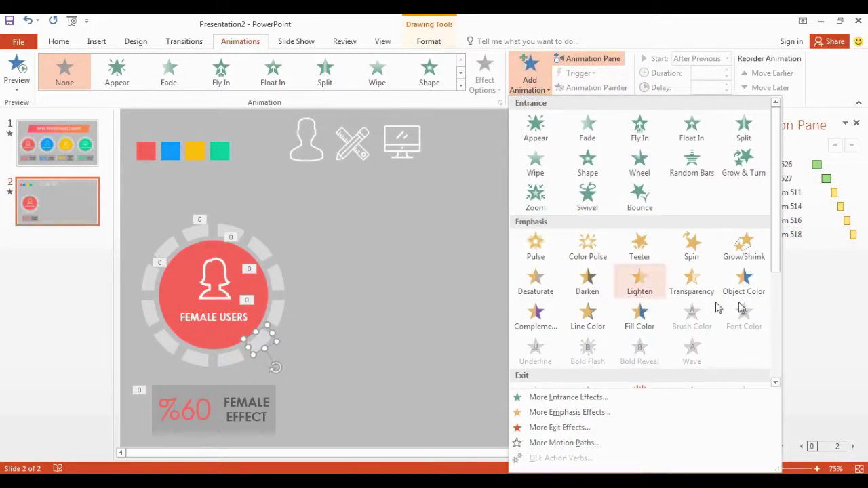
pyautogui.click(746, 283)
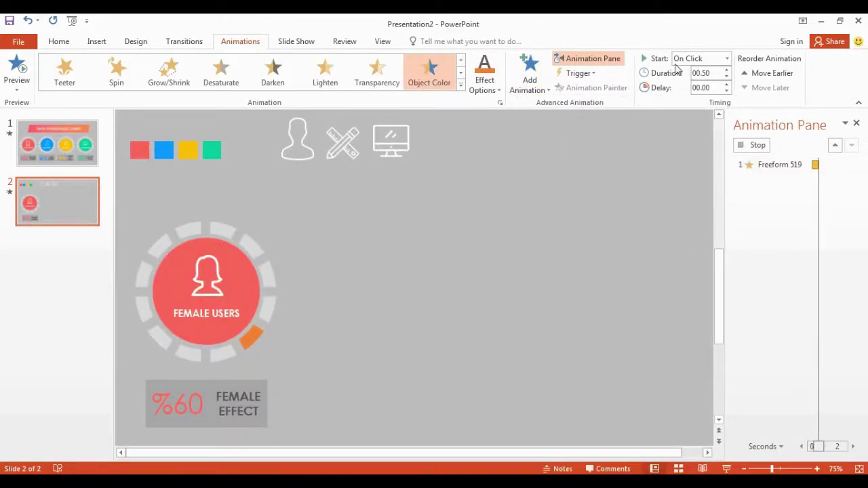
pyautogui.click(726, 58)
pyautogui.click(673, 100)
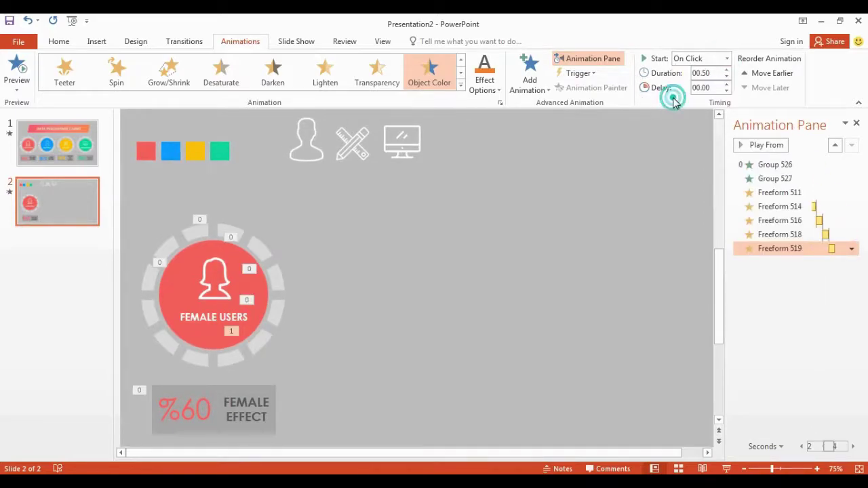
pyautogui.click(484, 78)
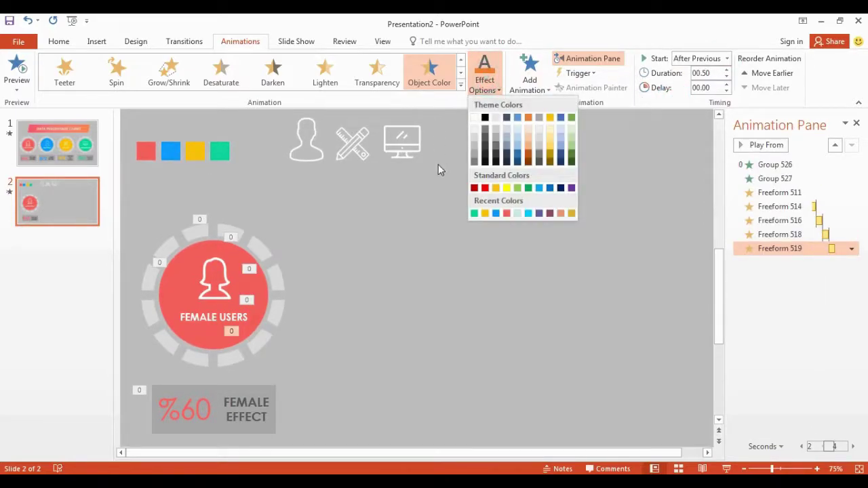
pyautogui.click(506, 215)
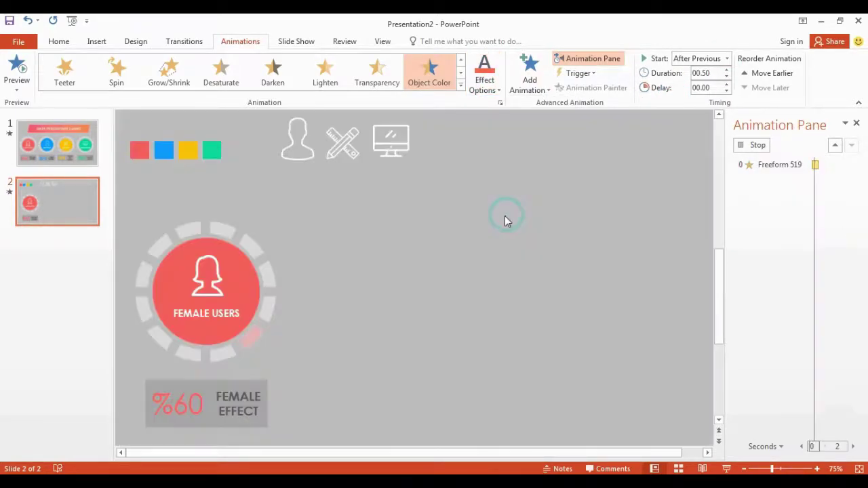
# Add red After Previous Object Color to the sixth and seventh segments, then preview from the first animation
pyautogui.click(225, 357)
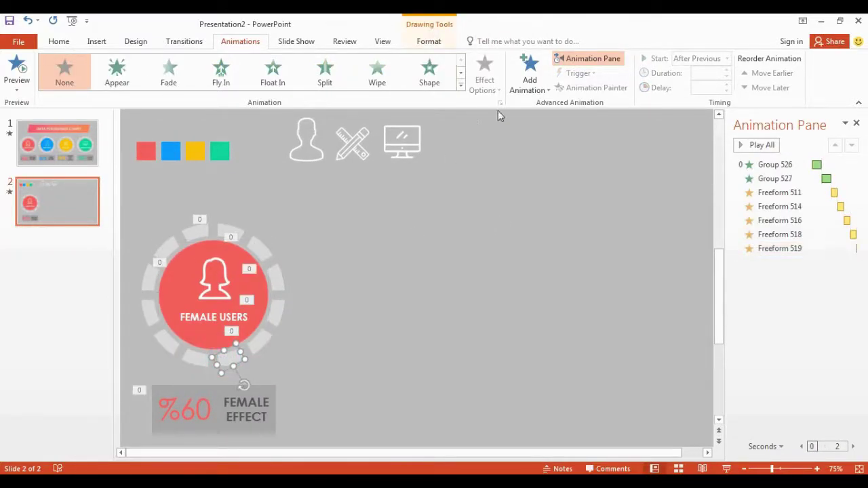
pyautogui.click(529, 74)
pyautogui.click(742, 278)
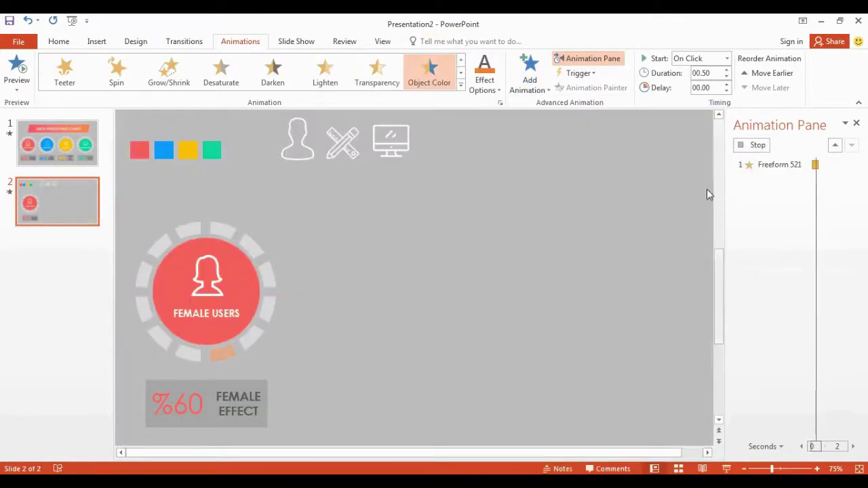
pyautogui.click(726, 59)
pyautogui.click(694, 95)
pyautogui.click(484, 80)
pyautogui.click(508, 213)
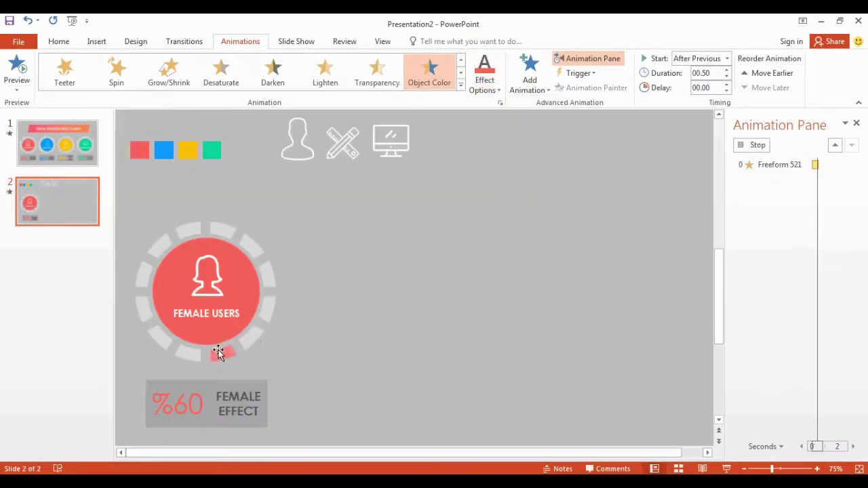
pyautogui.click(194, 358)
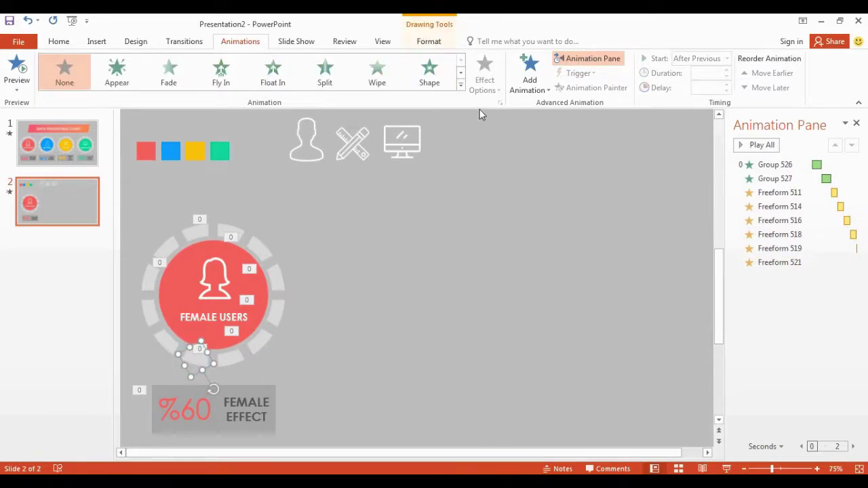
pyautogui.click(529, 74)
pyautogui.click(744, 277)
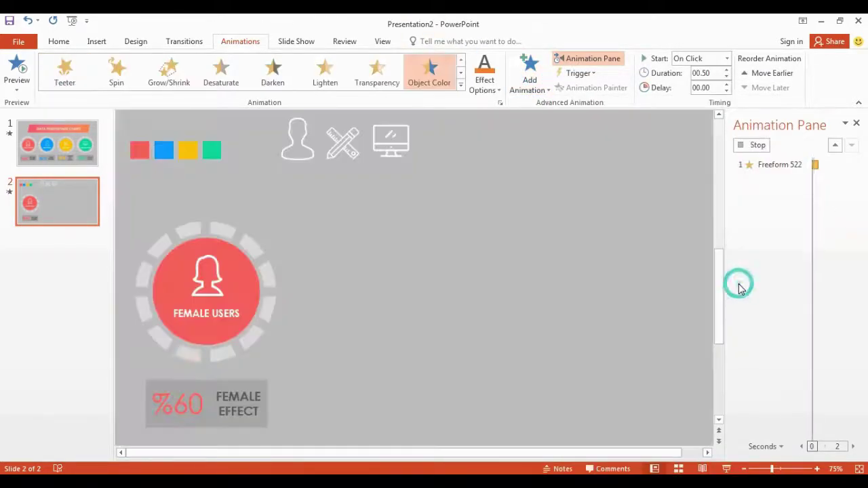
pyautogui.click(724, 59)
pyautogui.click(678, 95)
pyautogui.click(490, 88)
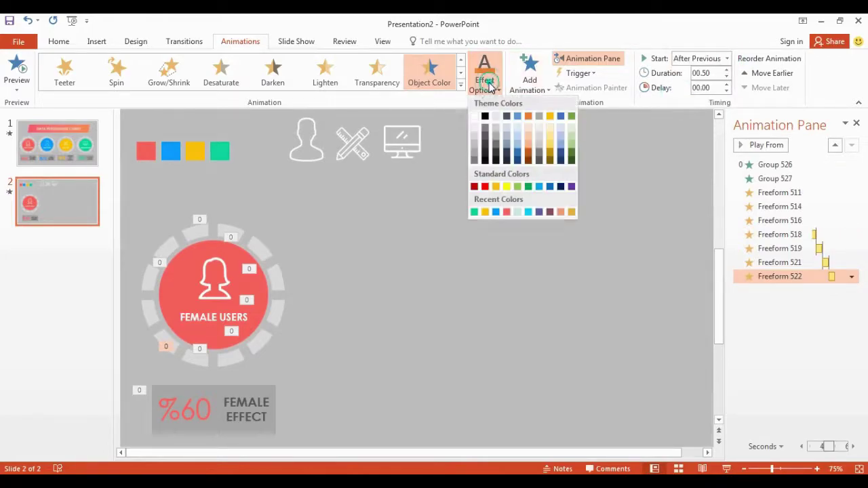
pyautogui.click(507, 214)
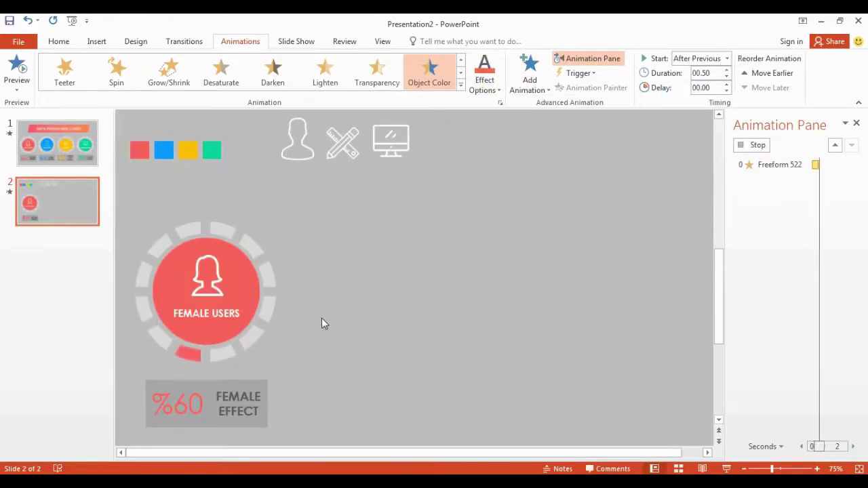
pyautogui.click(799, 166)
pyautogui.click(765, 145)
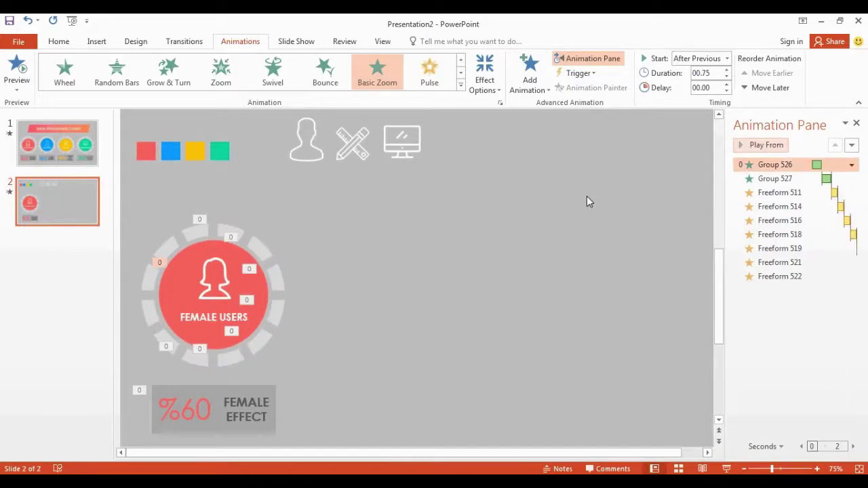
# Duplicate the Female Users ring graphic and %60 box, placing copies to the right
pyautogui.click(856, 124)
pyautogui.moveTo(169, 184)
pyautogui.mouseDown()
pyautogui.moveTo(331, 364)
pyautogui.moveTo(396, 457)
pyautogui.mouseUp()
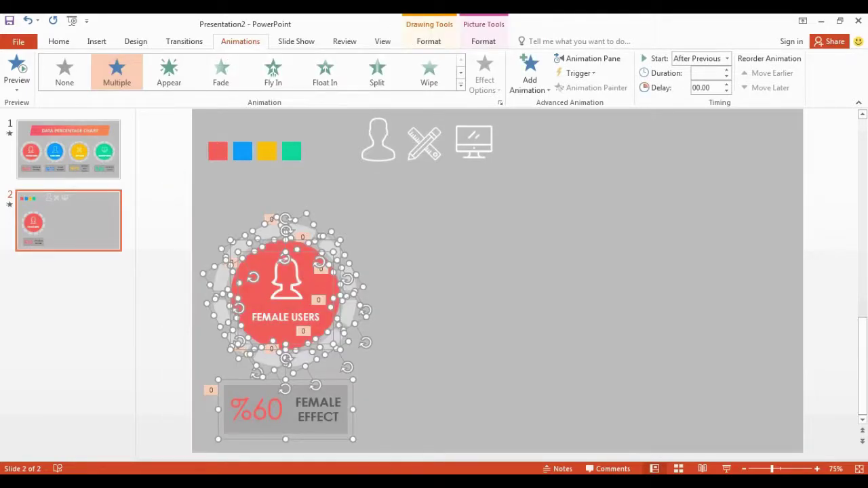
pyautogui.hotkey('ctrl', 'c')
pyautogui.hotkey('ctrl', 'v')
pyautogui.moveTo(342, 286); pyautogui.dragTo(490, 287)
pyautogui.hotkey('ctrl', 'v')
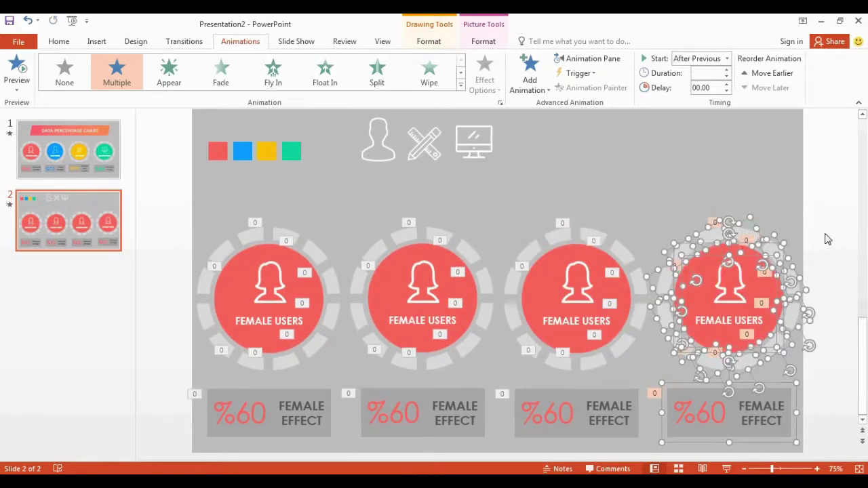
# Swap the person icon into the second circle and group it with its FEMALE USERS label
pyautogui.click(826, 231)
pyautogui.click(425, 271)
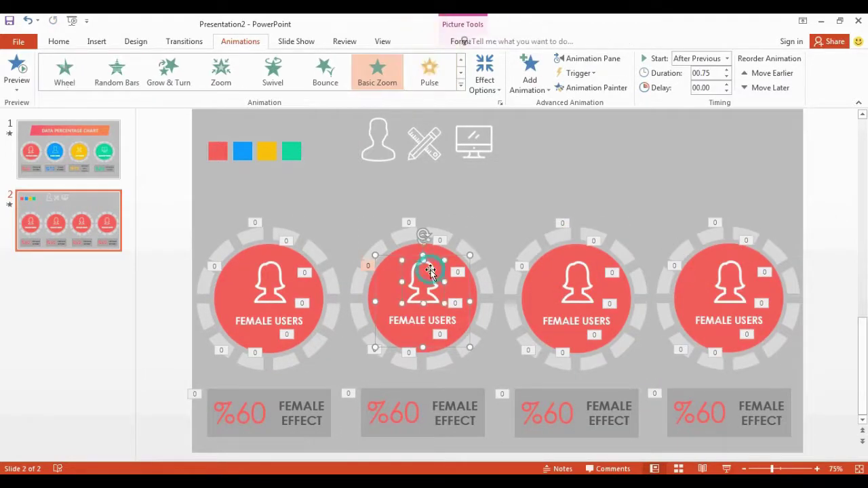
pyautogui.press('Delete')
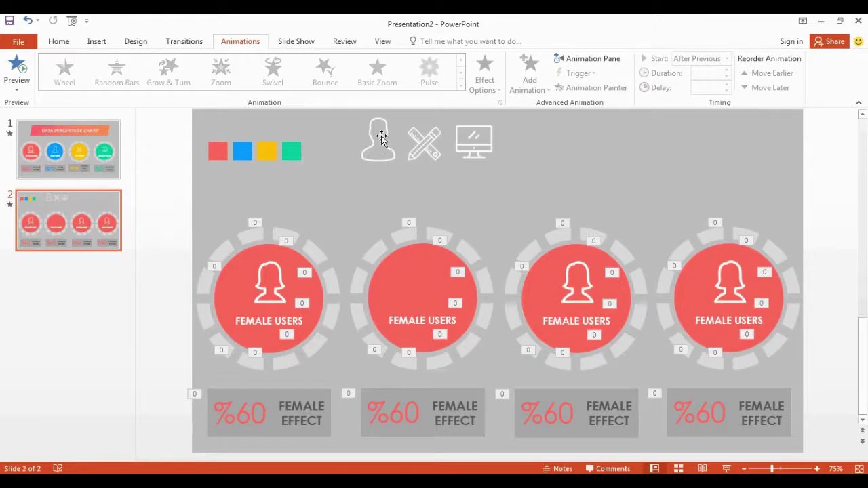
pyautogui.moveTo(381, 138); pyautogui.dragTo(425, 278)
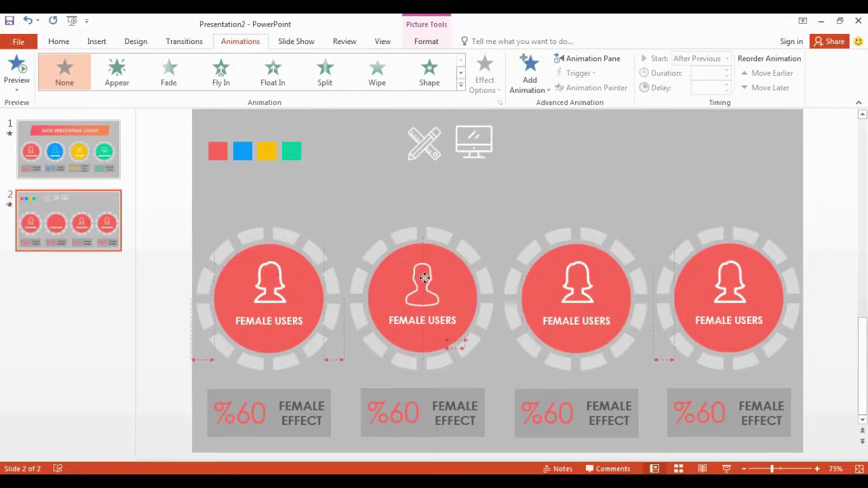
pyautogui.keyDown('shift'); pyautogui.click(415, 319); pyautogui.keyUp('shift')
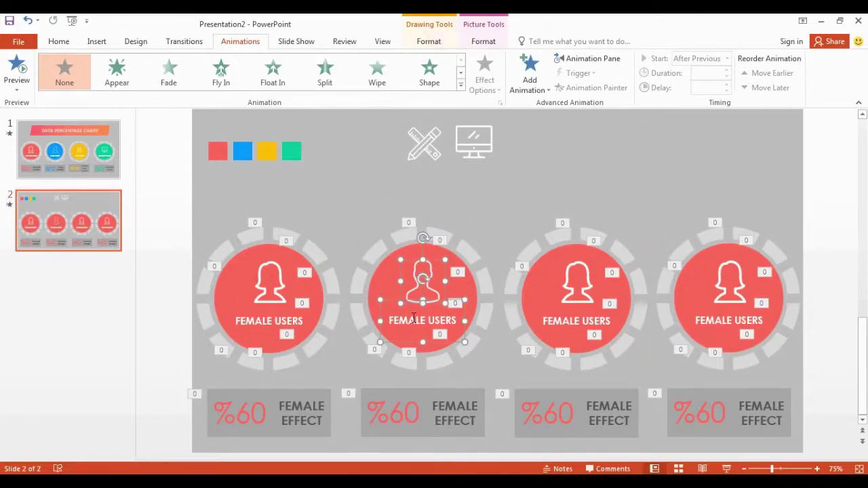
pyautogui.hotkey('ctrl', 'g')
# Move the pencil-ruler icon into the third circle and the monitor icon into the fourth
pyautogui.click(413, 138)
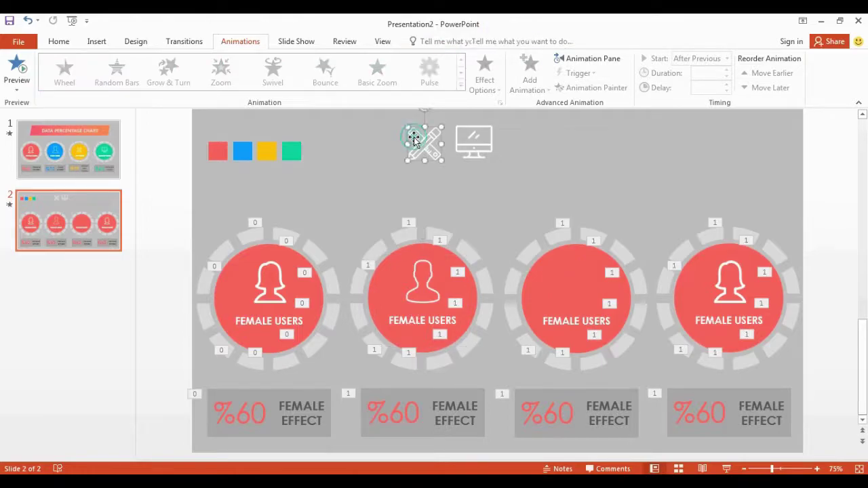
pyautogui.moveTo(421, 139)
pyautogui.mouseDown()
pyautogui.moveTo(487, 217)
pyautogui.moveTo(585, 285)
pyautogui.moveTo(577, 286)
pyautogui.mouseUp()
pyautogui.click(587, 58)
pyautogui.click(405, 135)
pyautogui.moveTo(406, 135); pyautogui.dragTo(655, 289)
pyautogui.click(406, 256)
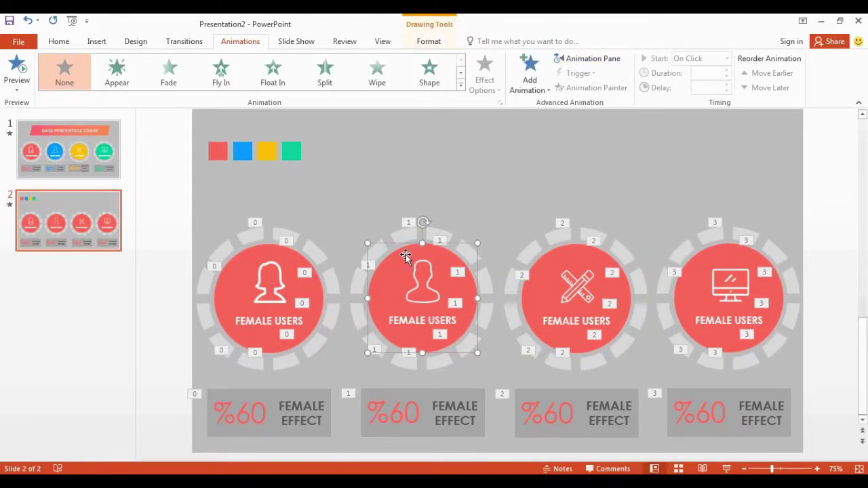
# Fill the second circle blue with the eyedropper from the blue square
pyautogui.rightClick(405, 256)
pyautogui.click(446, 279)
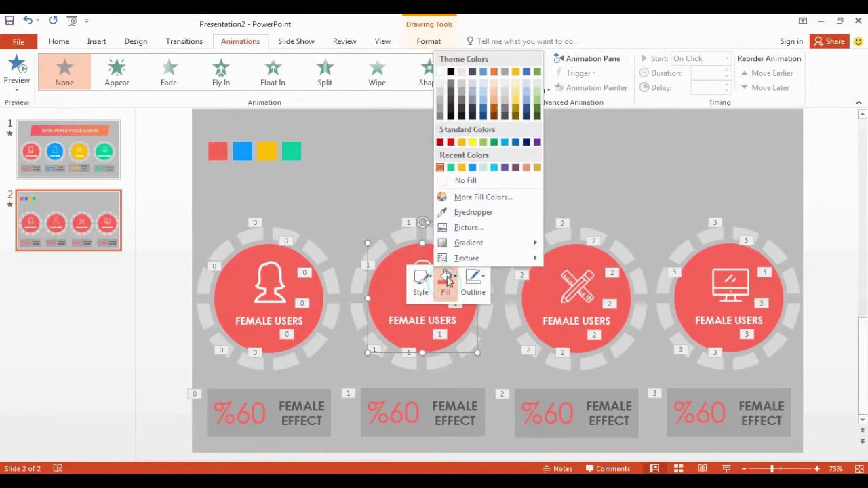
pyautogui.click(466, 213)
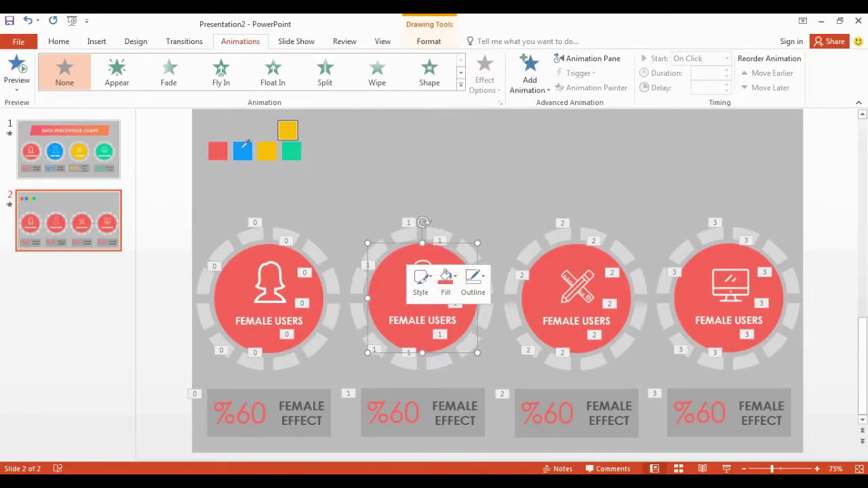
pyautogui.click(242, 148)
pyautogui.click(459, 194)
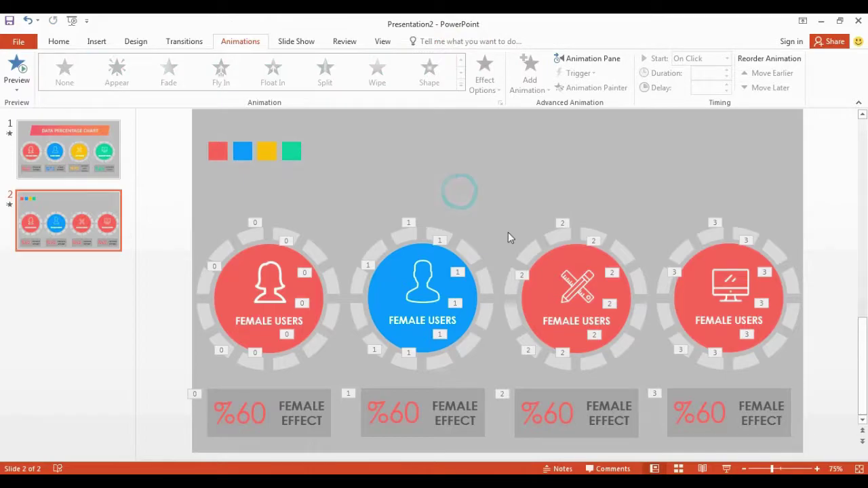
# Fill the third circle yellow with the eyedropper from the yellow square
pyautogui.rightClick(554, 261)
pyautogui.click(594, 286)
pyautogui.click(613, 218)
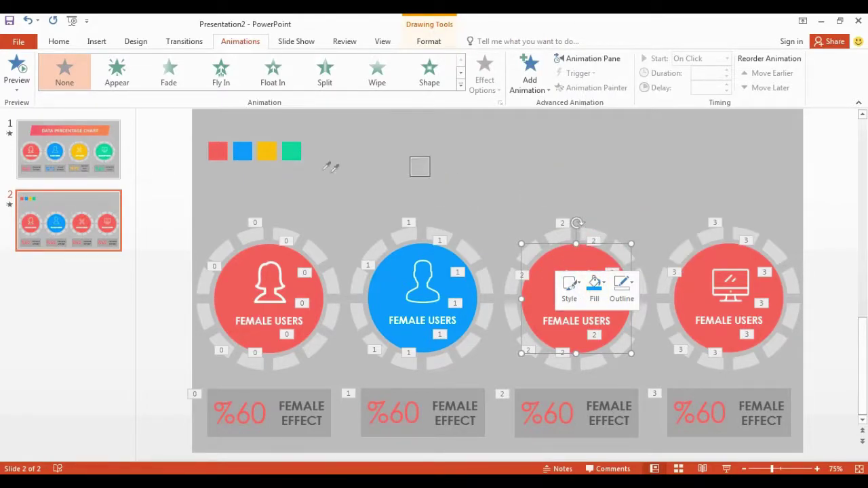
pyautogui.click(276, 150)
# Fill the fourth circle green with the eyedropper from the green square
pyautogui.rightClick(724, 234)
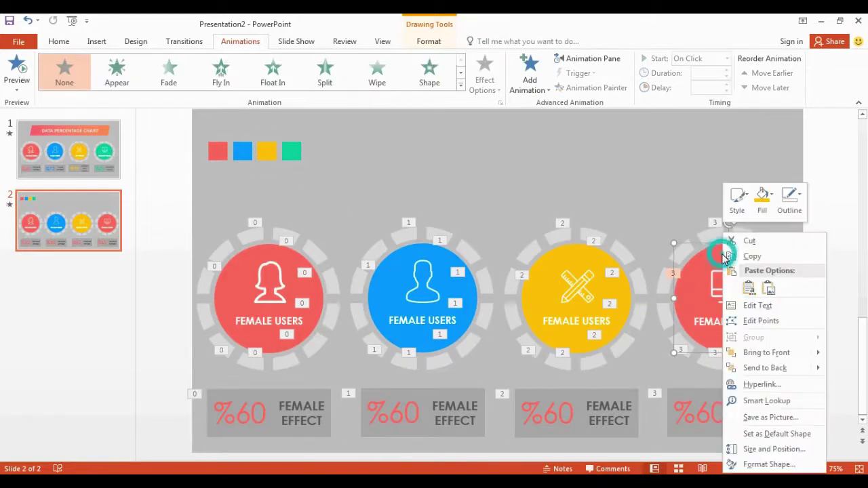
pyautogui.click(761, 212)
pyautogui.click(760, 380)
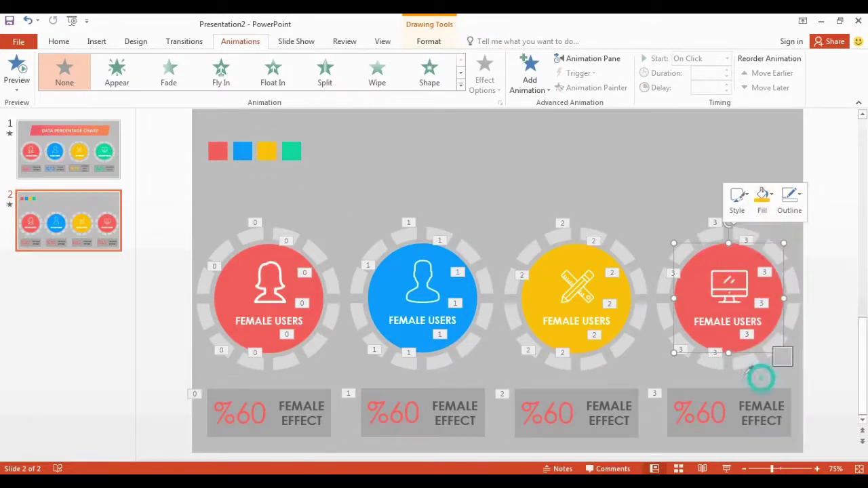
pyautogui.click(293, 151)
pyautogui.click(572, 180)
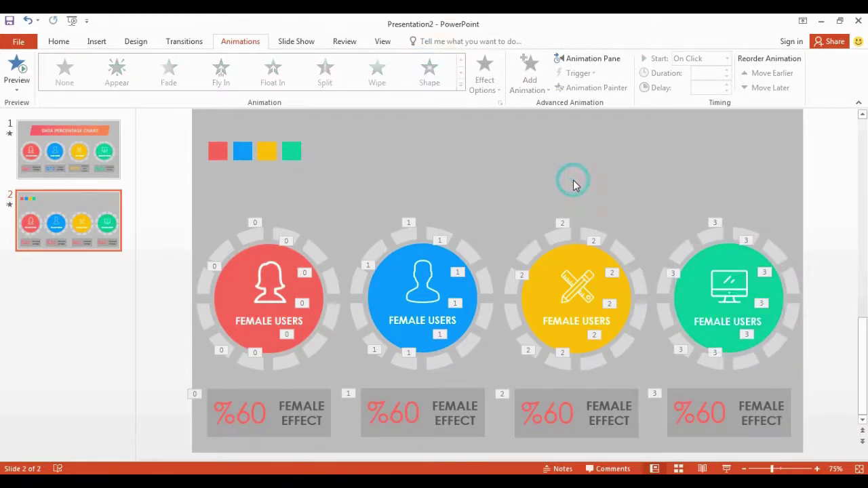
# Set the Object Color animations of the upper and right blue-ring segments to blue
pyautogui.click(435, 233)
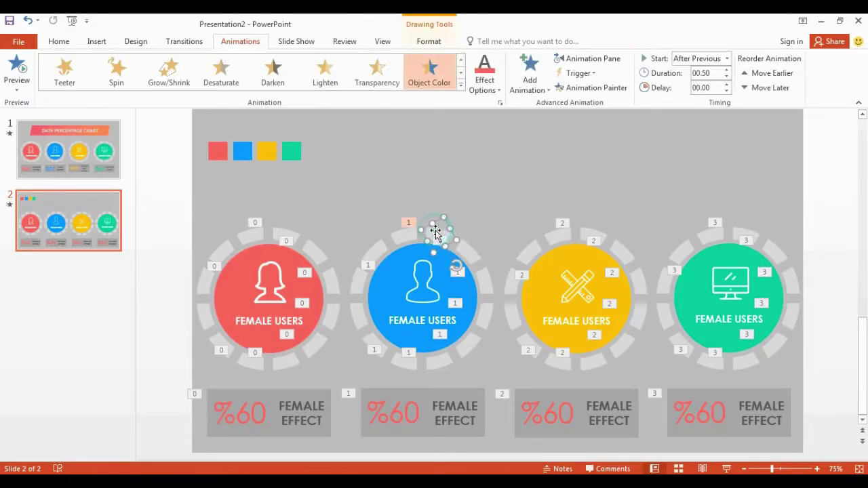
pyautogui.click(478, 87)
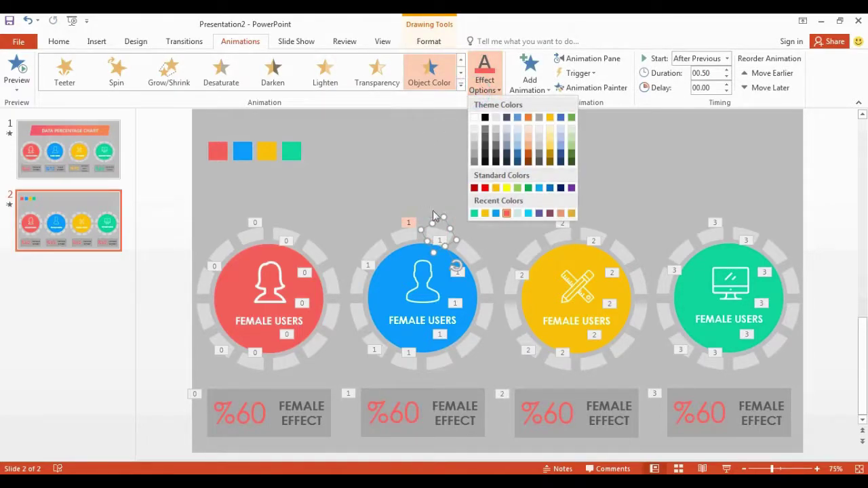
pyautogui.click(529, 213)
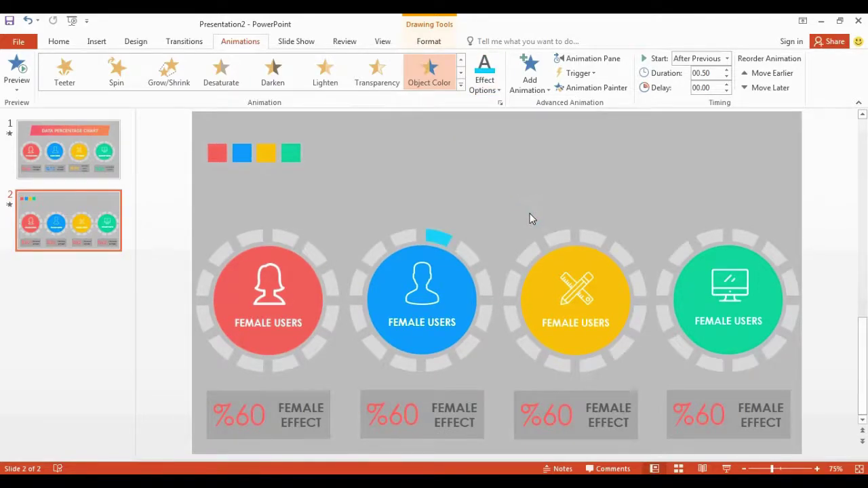
pyautogui.click(484, 80)
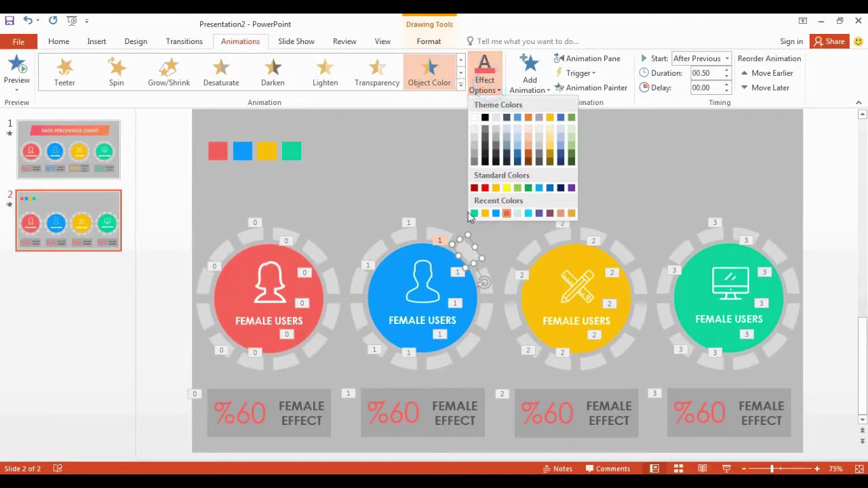
pyautogui.click(496, 215)
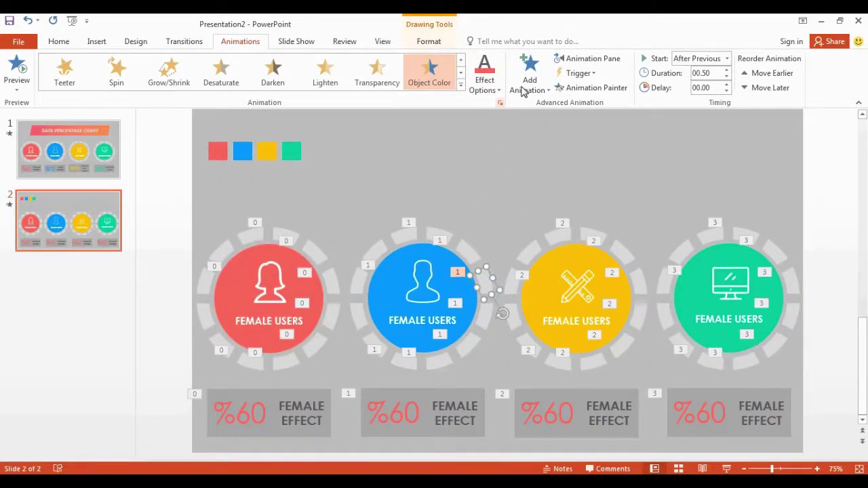
pyautogui.click(484, 83)
pyautogui.click(505, 214)
pyautogui.moveTo(480, 324); pyautogui.dragTo(480, 355)
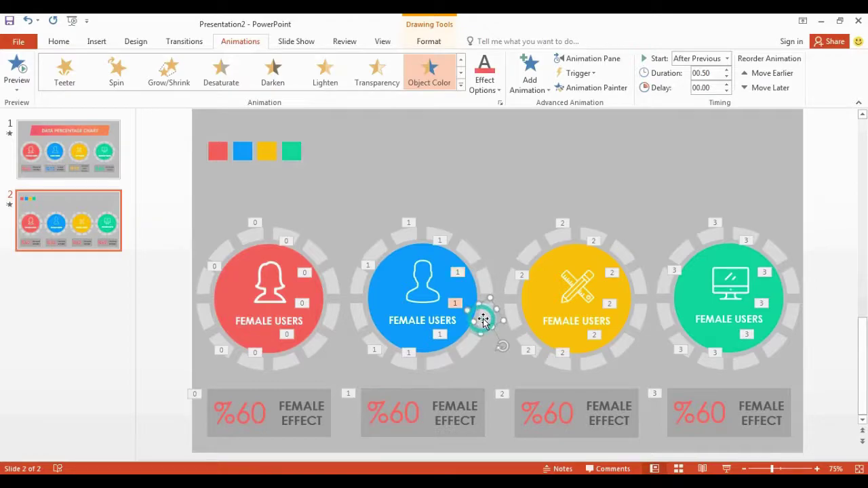
pyautogui.click(484, 82)
pyautogui.click(495, 214)
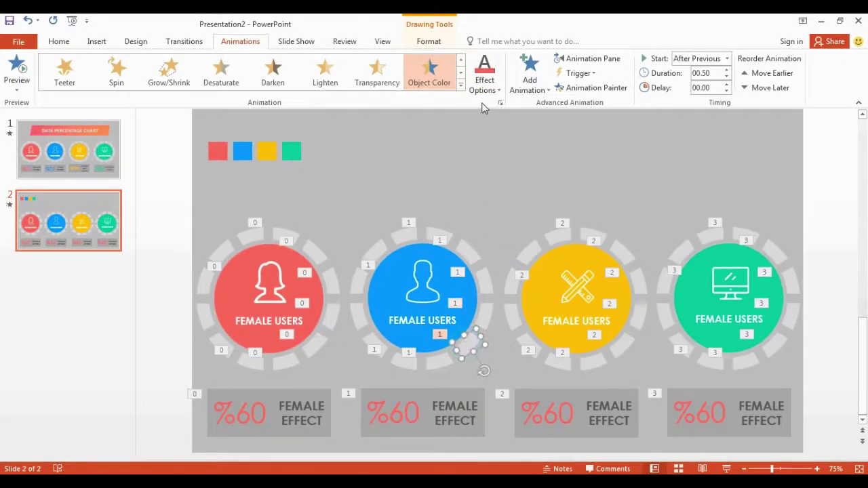
pyautogui.click(481, 85)
pyautogui.click(497, 215)
# Set the bottom and lower-left blue-ring segments' colour animations to blue
pyautogui.click(434, 358)
pyautogui.click(484, 78)
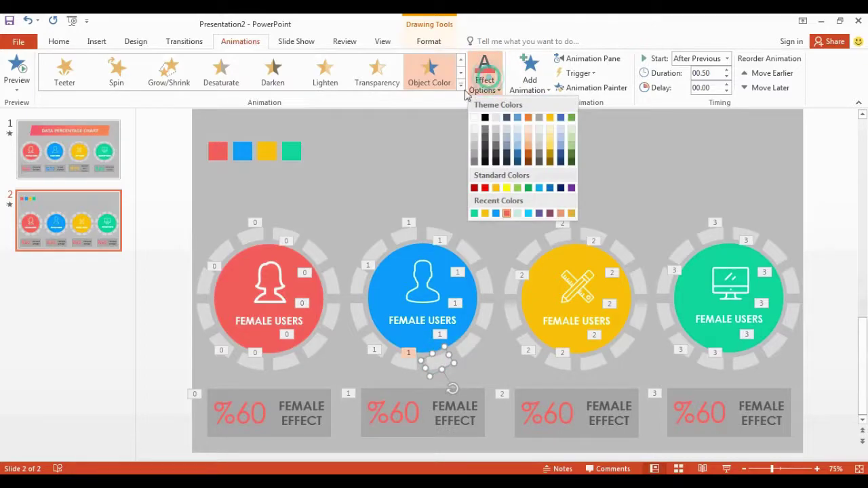
pyautogui.click(493, 214)
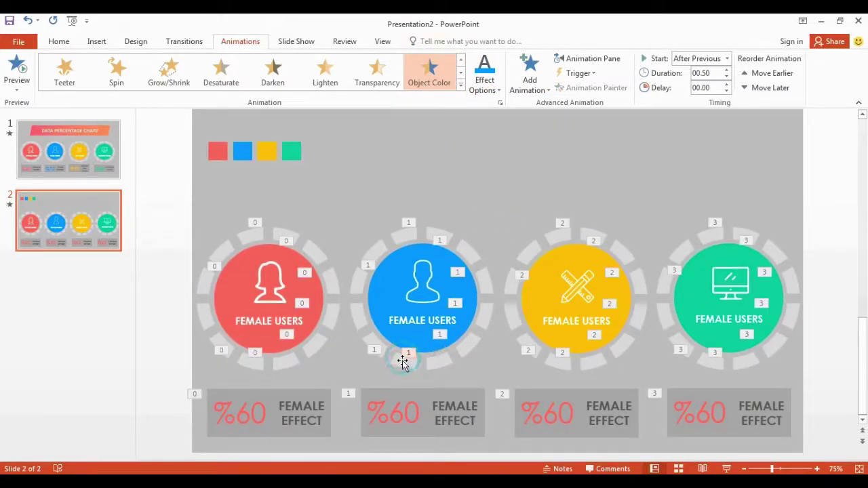
pyautogui.click(400, 361)
pyautogui.click(492, 84)
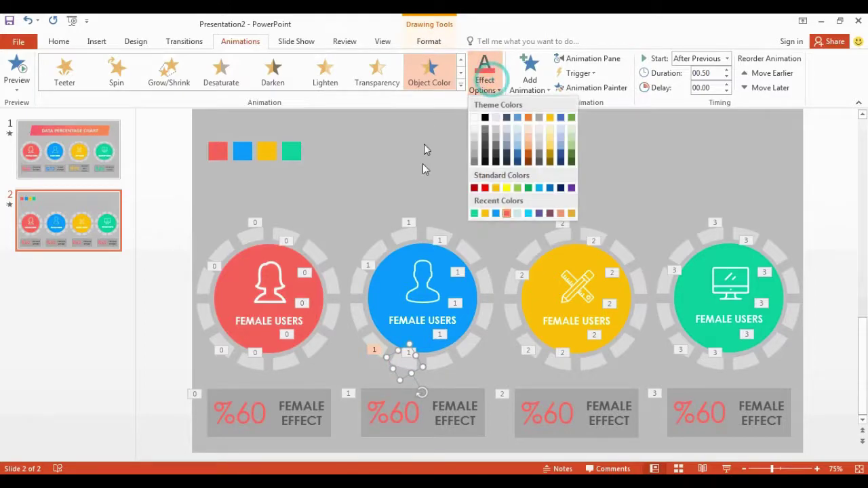
pyautogui.click(495, 214)
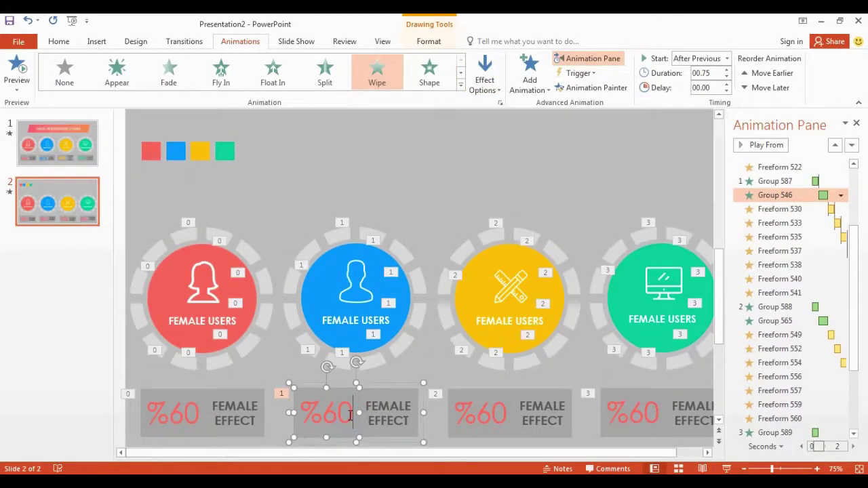
# Change the second, third and fourth labels to %78, %98 and %87, then select the %78 text
pyautogui.click(350, 415)
pyautogui.press('BackSpace')
pyautogui.write('78')
pyautogui.click(503, 411)
pyautogui.press('BackSpace')
pyautogui.press('BackSpace')
pyautogui.write('98')
pyautogui.click(656, 416)
pyautogui.press('BackSpace')
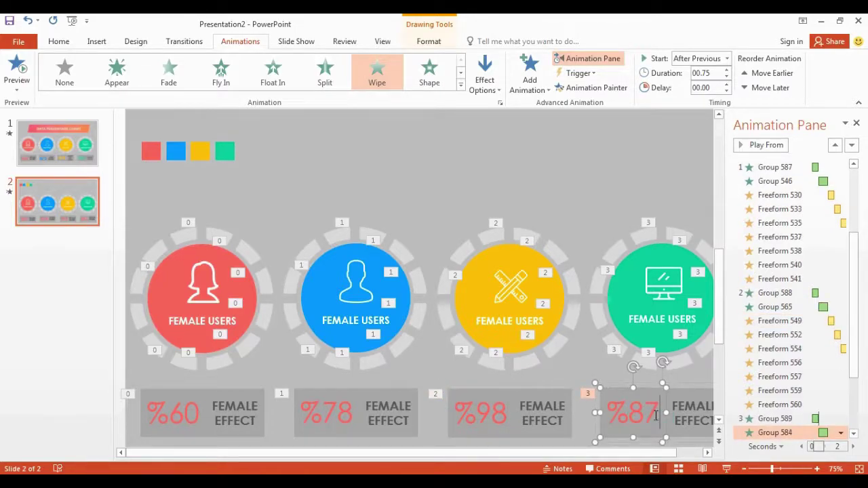
pyautogui.doubleClick(307, 409)
pyautogui.click(58, 41)
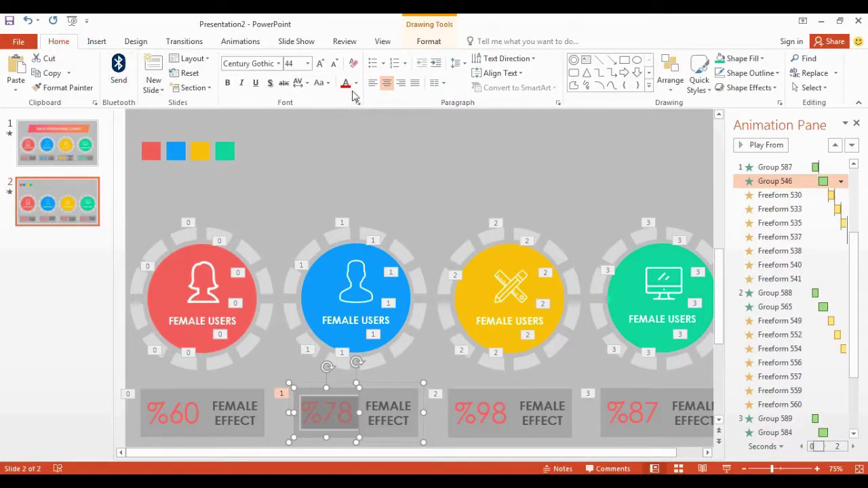
# Apply Font Color blue to the %78 label, yellow to %98 and green to %87
pyautogui.click(355, 83)
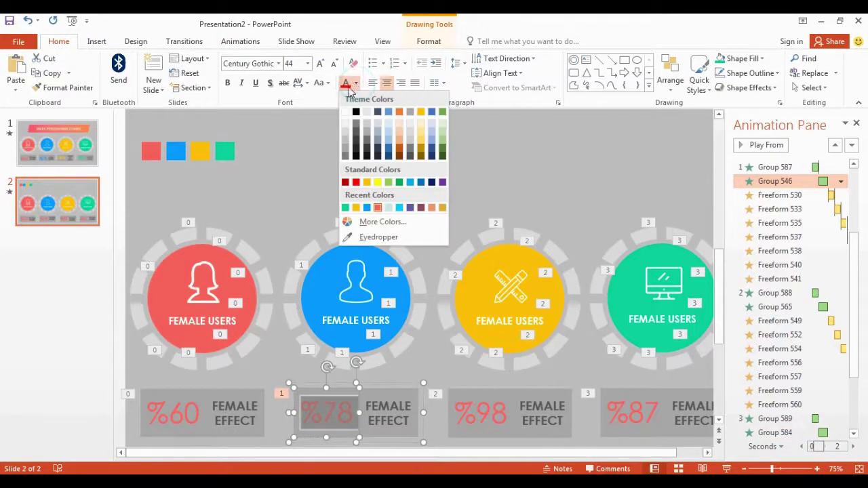
pyautogui.click(367, 207)
pyautogui.click(454, 410)
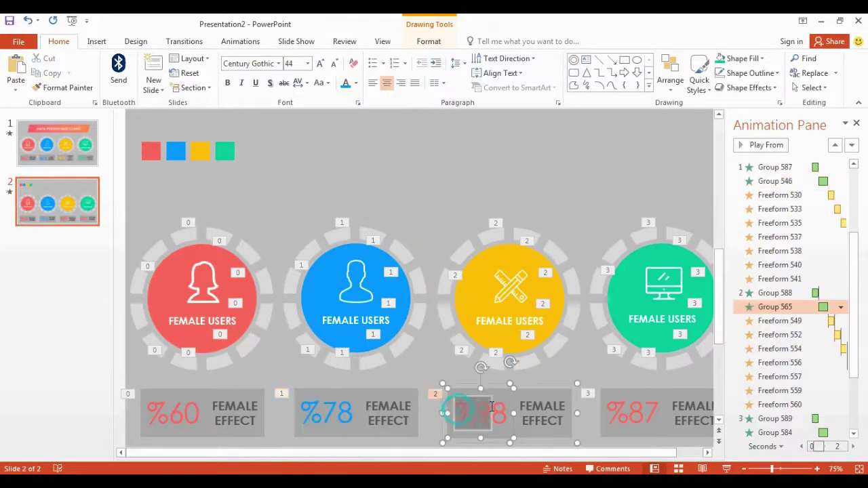
pyautogui.click(468, 411)
pyautogui.click(356, 83)
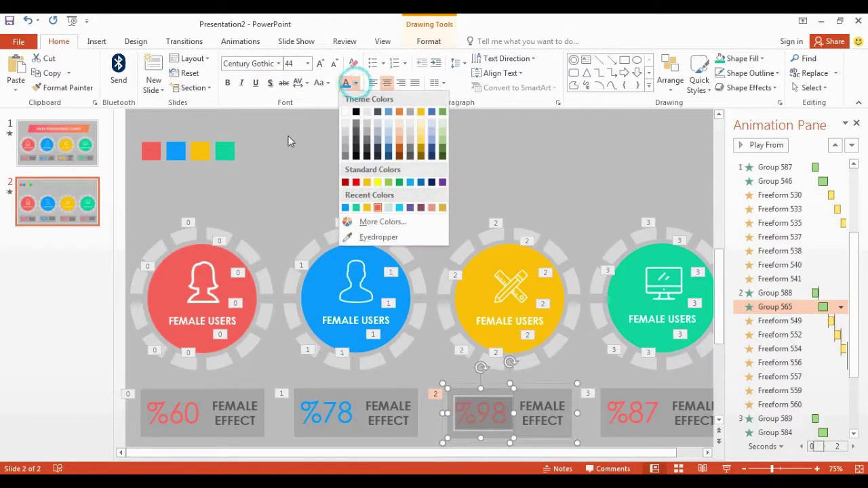
pyautogui.click(366, 207)
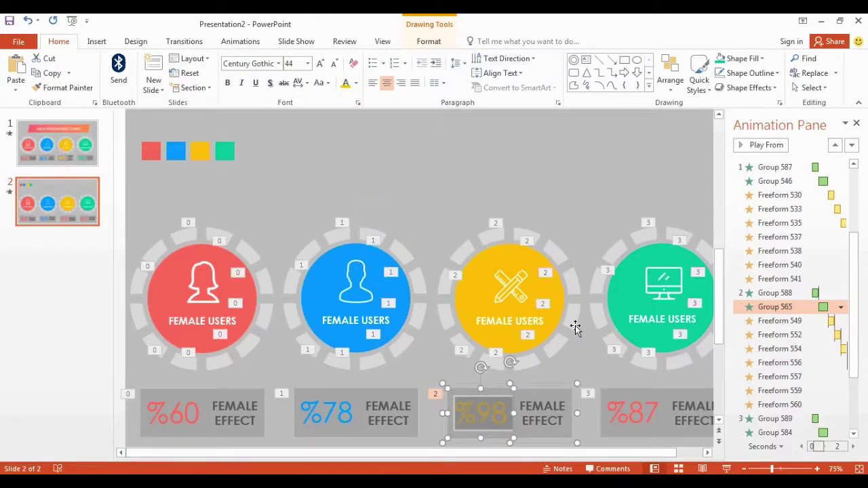
pyautogui.click(611, 412)
pyautogui.click(611, 412)
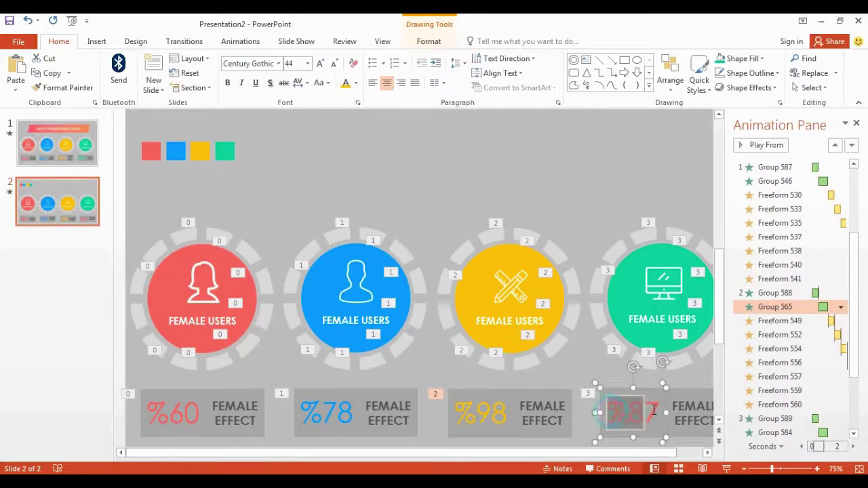
pyautogui.click(356, 83)
pyautogui.click(367, 207)
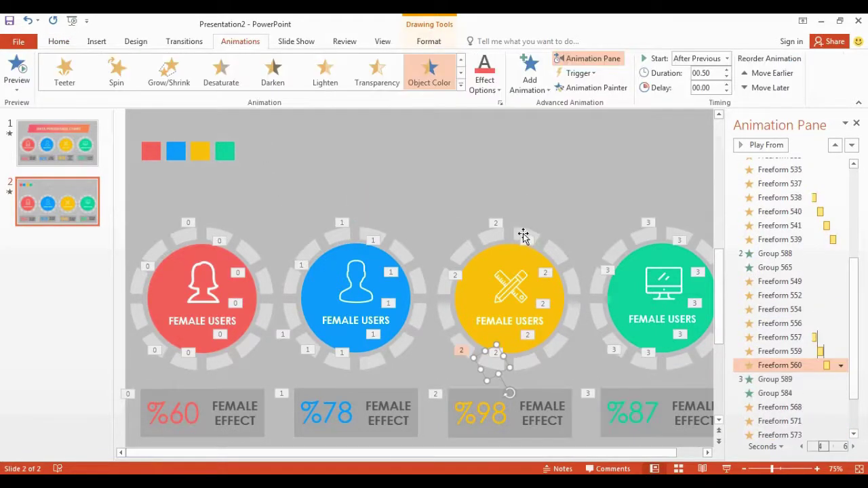
# Set the yellow Object Color animation on four ring segments from the top down the right side
pyautogui.click(522, 233)
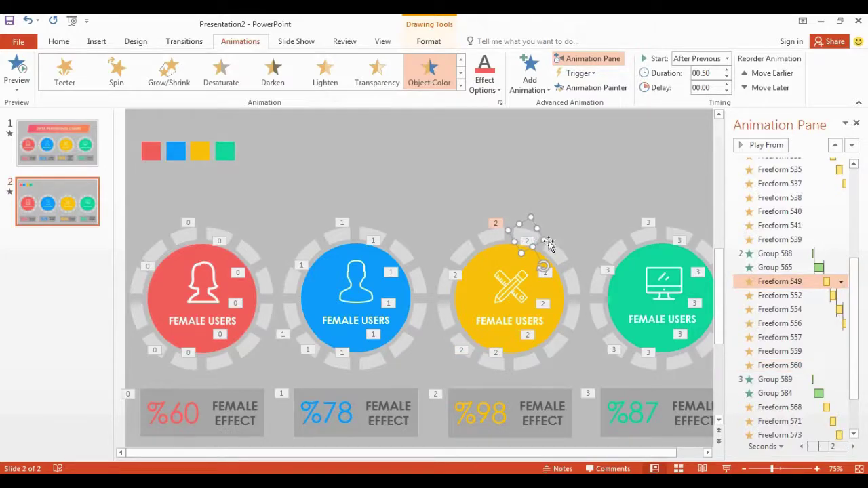
pyautogui.click(484, 80)
pyautogui.click(485, 213)
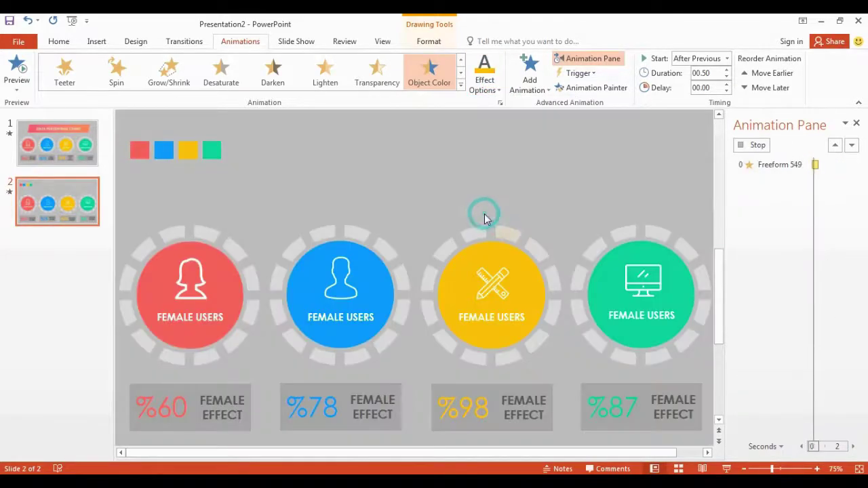
pyautogui.click(549, 254)
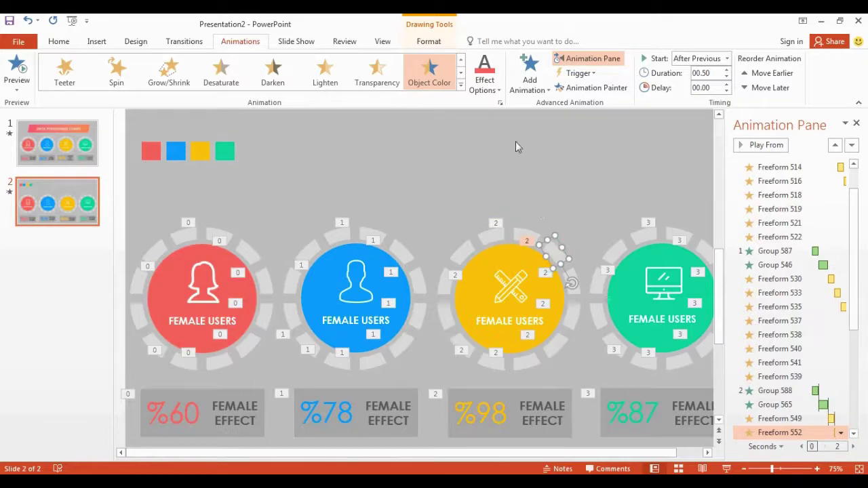
pyautogui.click(482, 83)
pyautogui.click(483, 214)
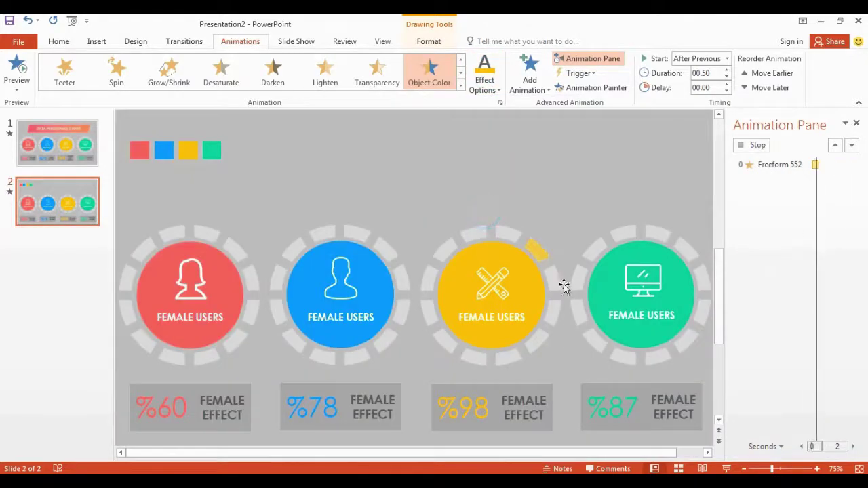
pyautogui.click(573, 293)
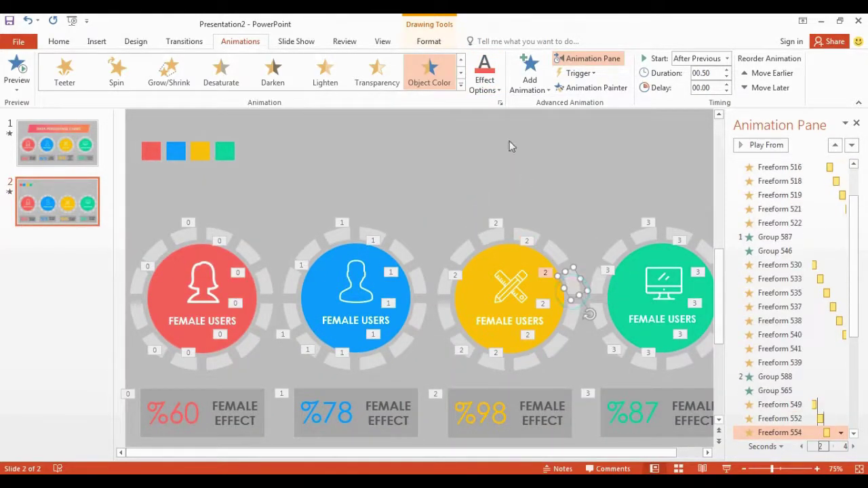
pyautogui.click(483, 82)
pyautogui.click(489, 213)
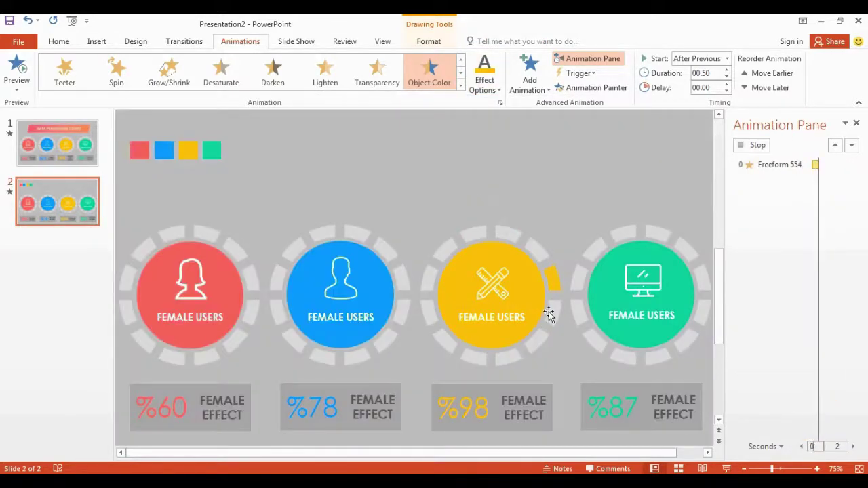
pyautogui.click(568, 310)
pyautogui.click(484, 81)
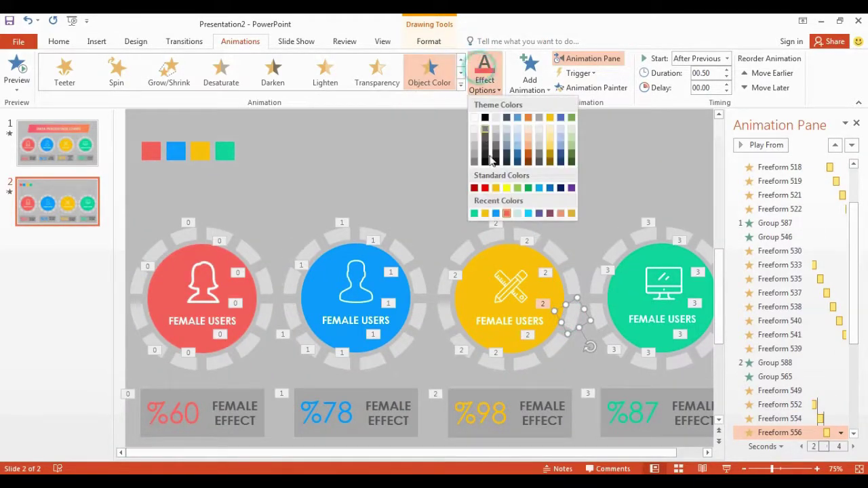
pyautogui.click(486, 215)
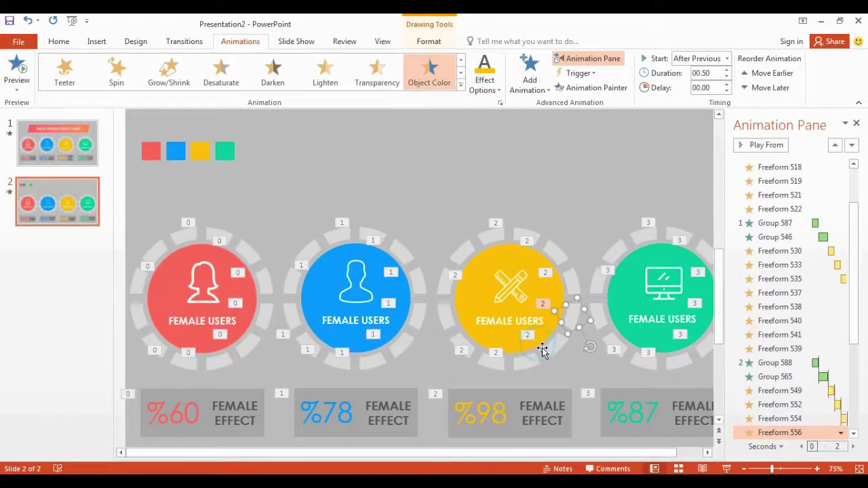
# Give the remaining bottom and left yellow-ring segments the yellow Object Color animation
pyautogui.click(546, 347)
pyautogui.click(484, 78)
pyautogui.click(481, 213)
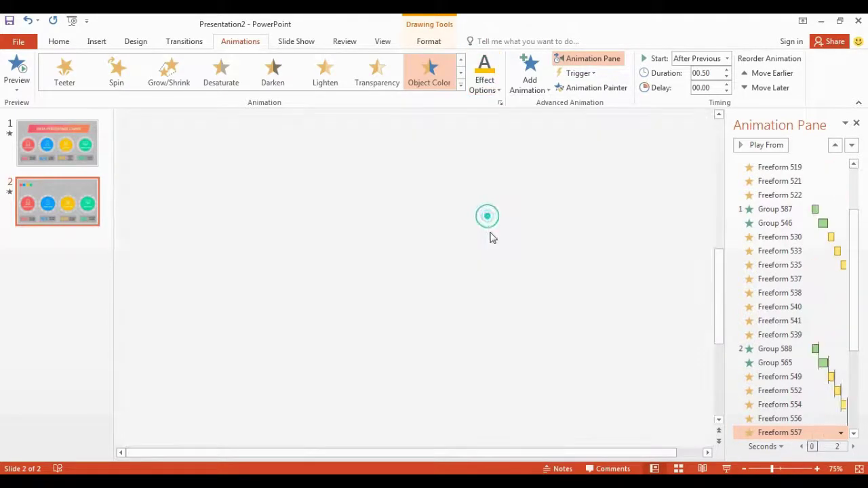
pyautogui.click(519, 363)
pyautogui.click(484, 80)
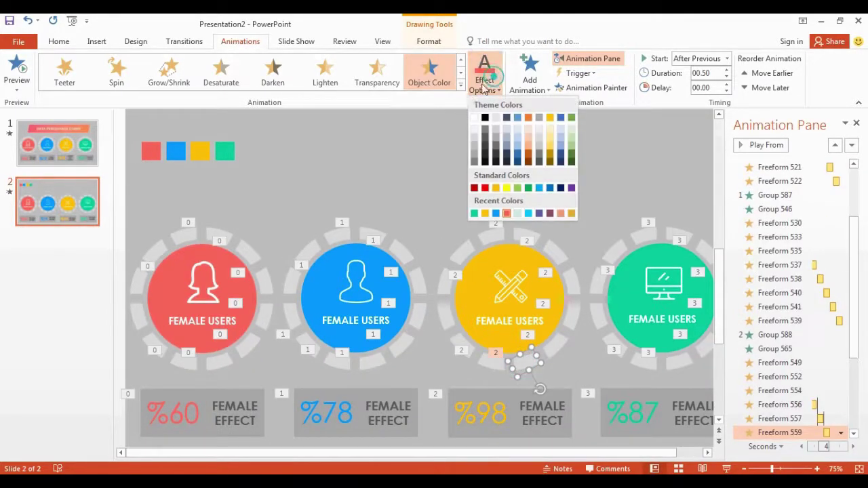
pyautogui.click(488, 215)
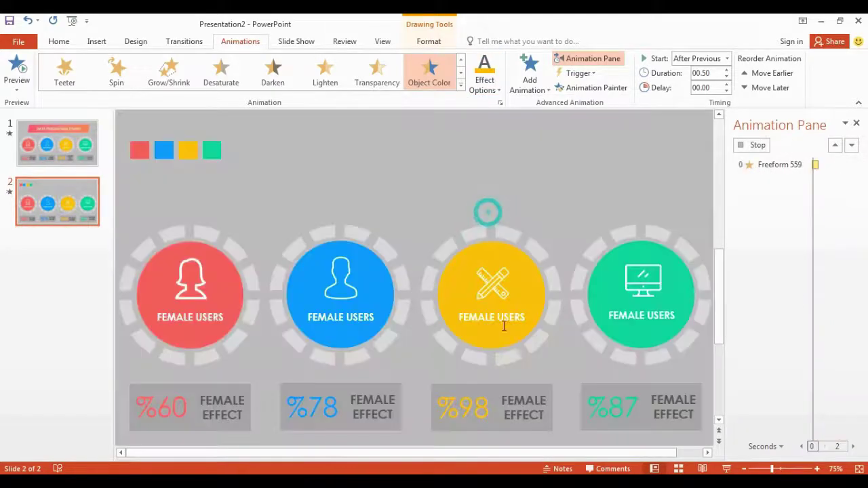
pyautogui.click(489, 360)
pyautogui.click(486, 87)
pyautogui.click(485, 214)
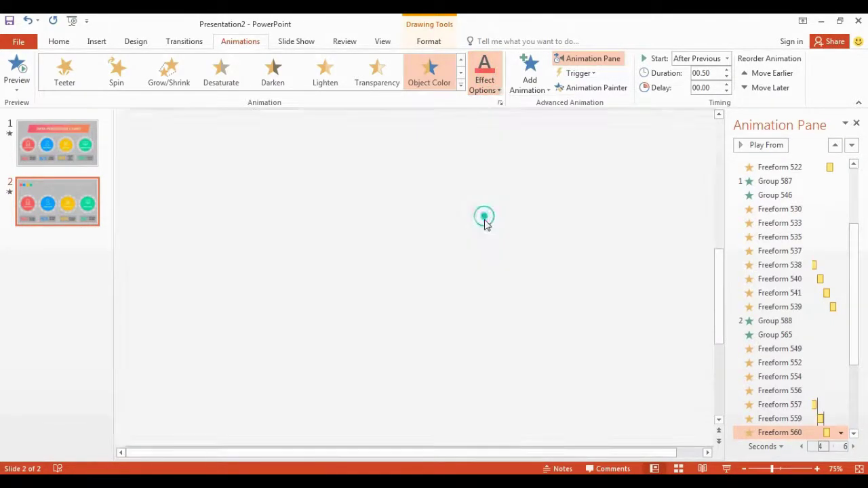
pyautogui.click(454, 338)
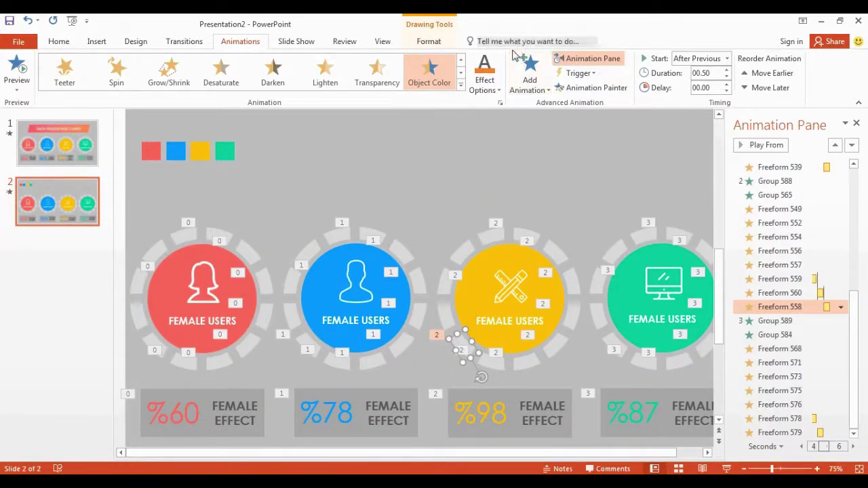
pyautogui.click(494, 80)
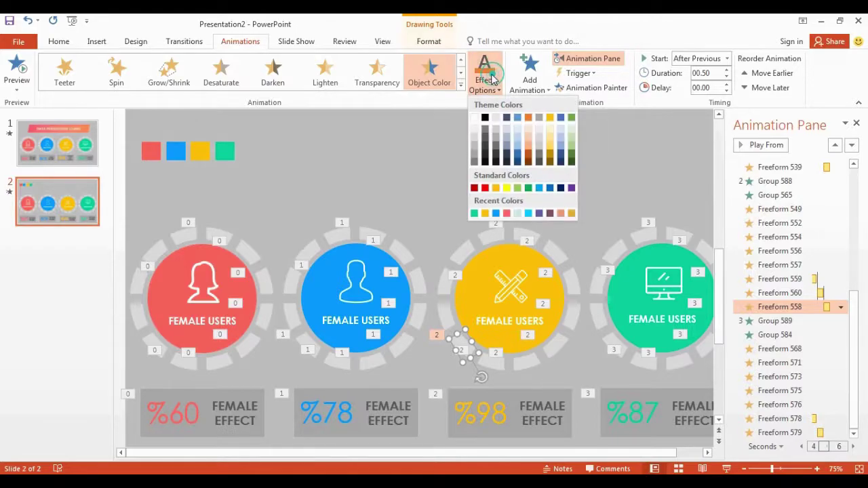
pyautogui.click(483, 213)
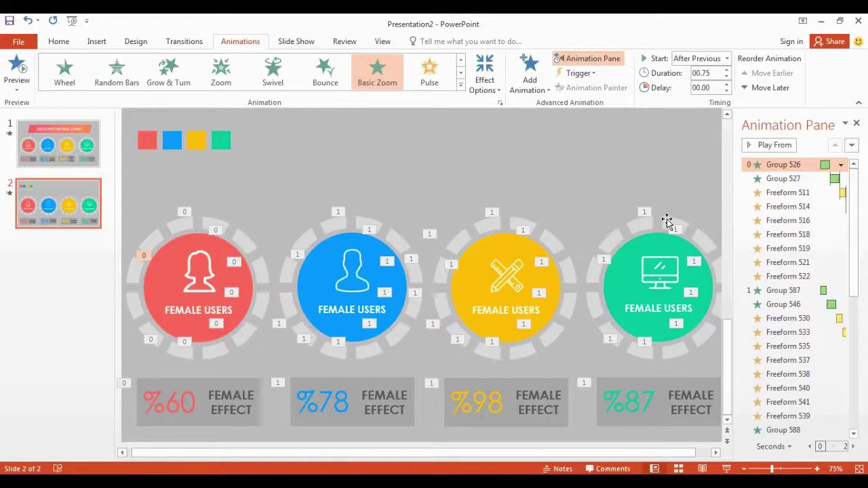
# Set green Object Color animations on the first two green-ring segments and close the Animation Pane
pyautogui.click(667, 220)
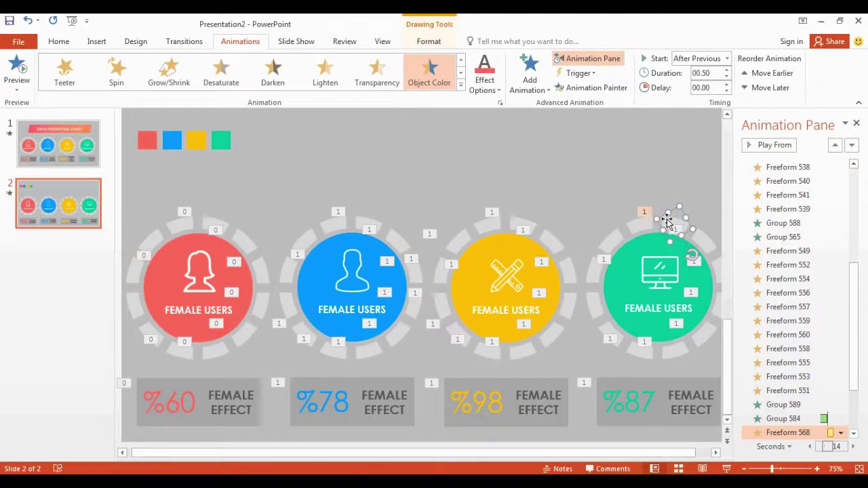
pyautogui.click(486, 81)
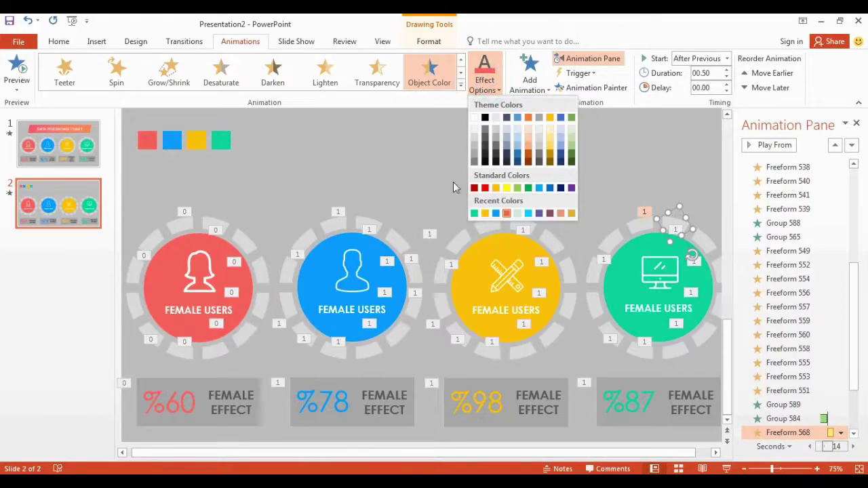
pyautogui.click(475, 214)
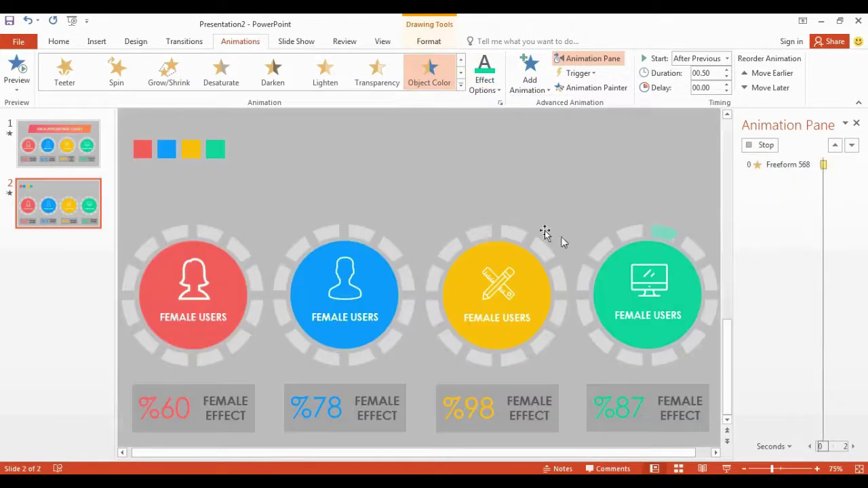
pyautogui.click(703, 238)
pyautogui.click(488, 92)
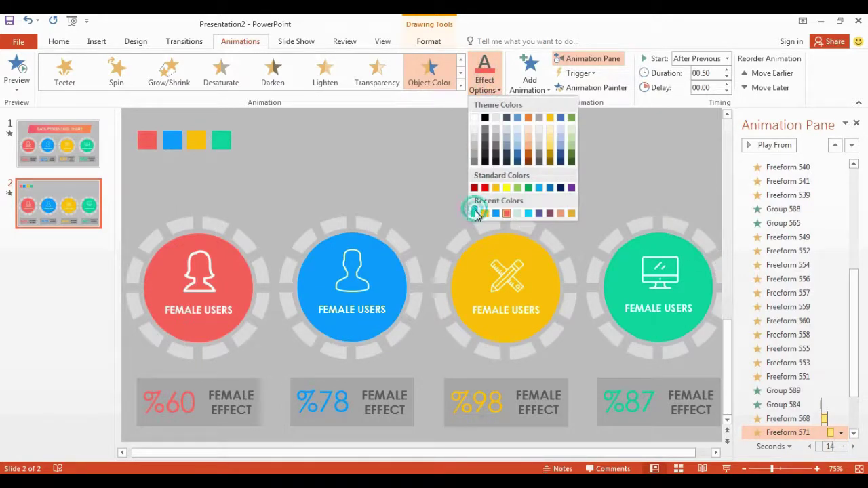
pyautogui.click(475, 214)
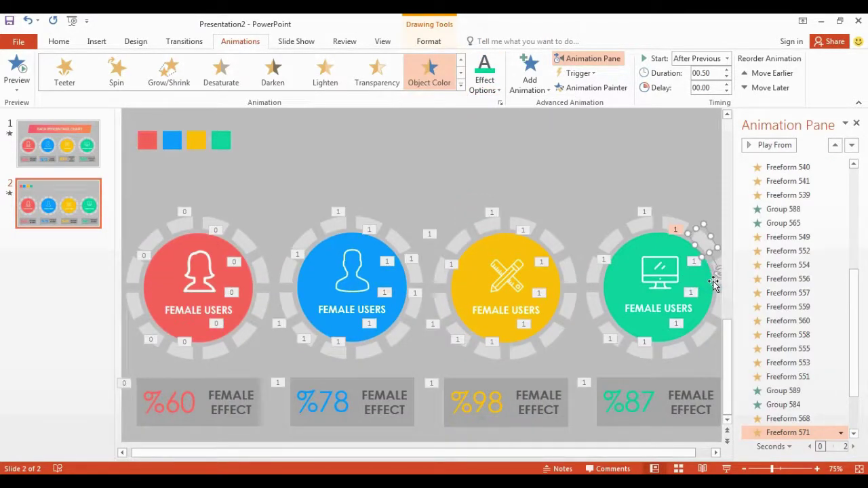
pyautogui.click(856, 125)
# Make three more segments on the right of the green ring animate to green
pyautogui.click(796, 291)
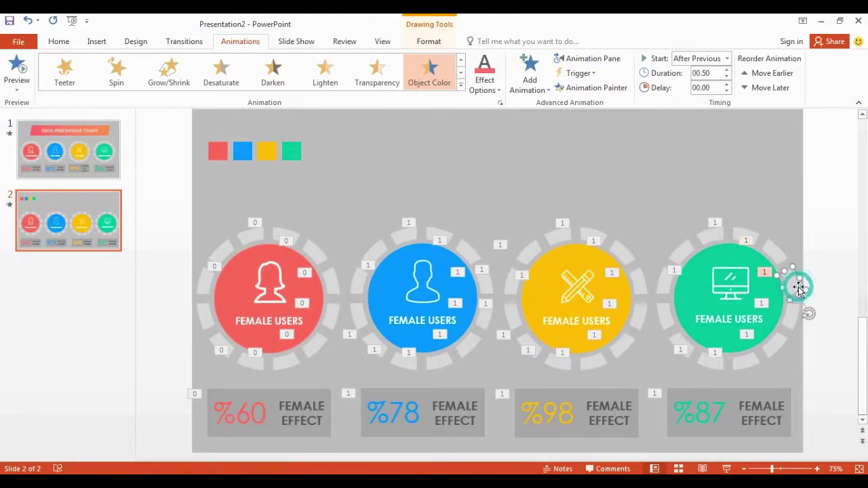
pyautogui.click(484, 80)
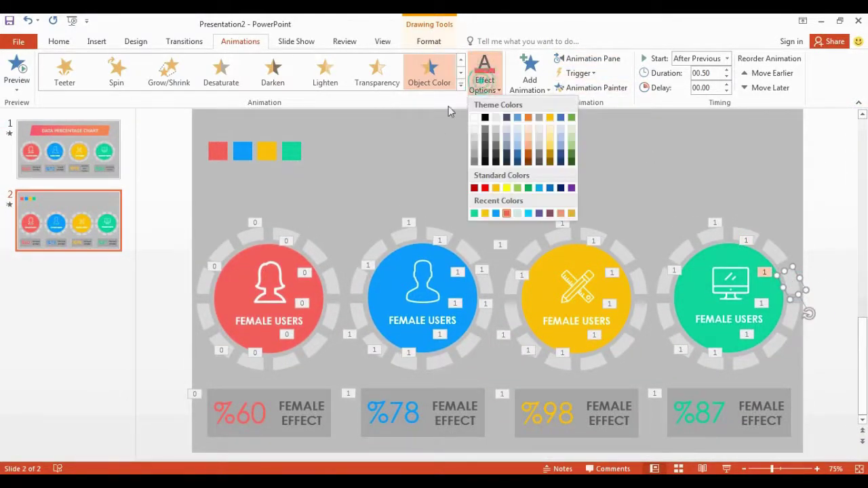
pyautogui.click(474, 214)
pyautogui.click(790, 320)
pyautogui.click(484, 80)
pyautogui.click(474, 213)
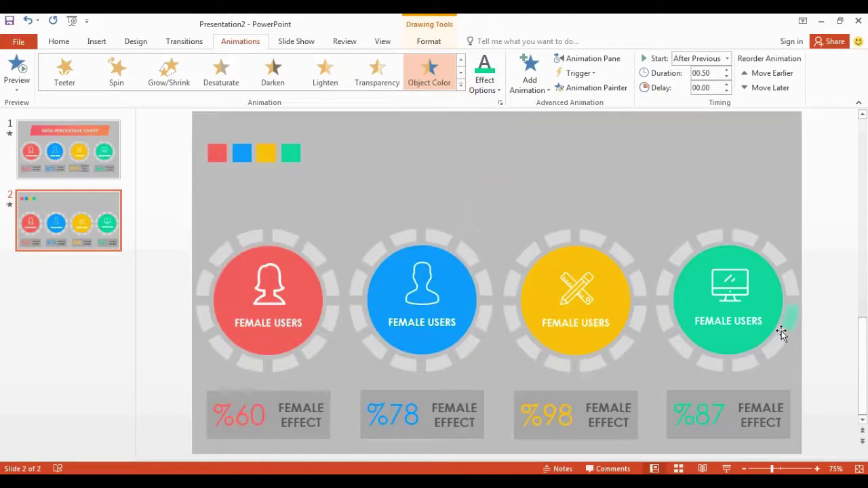
pyautogui.click(770, 347)
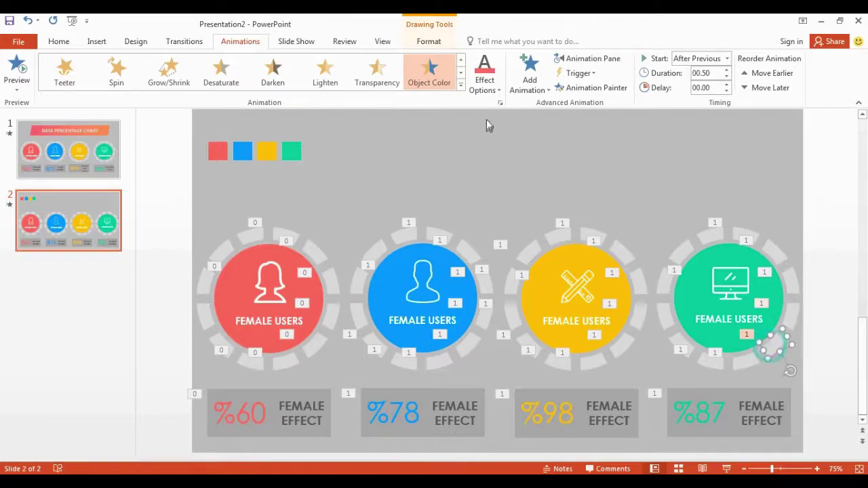
pyautogui.click(484, 80)
pyautogui.click(474, 213)
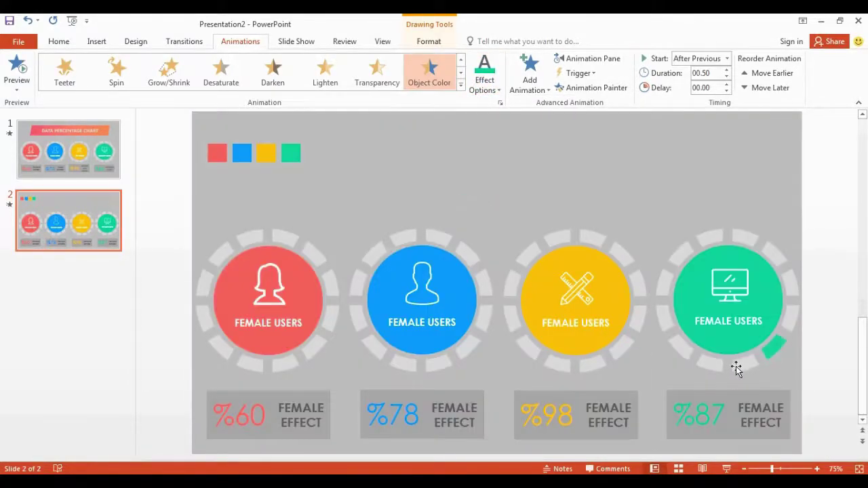
# Make the bottom green-ring segments animate to green, then reopen and close the Animation Pane
pyautogui.doubleClick(737, 364)
pyautogui.hotkey('alt', 'a')
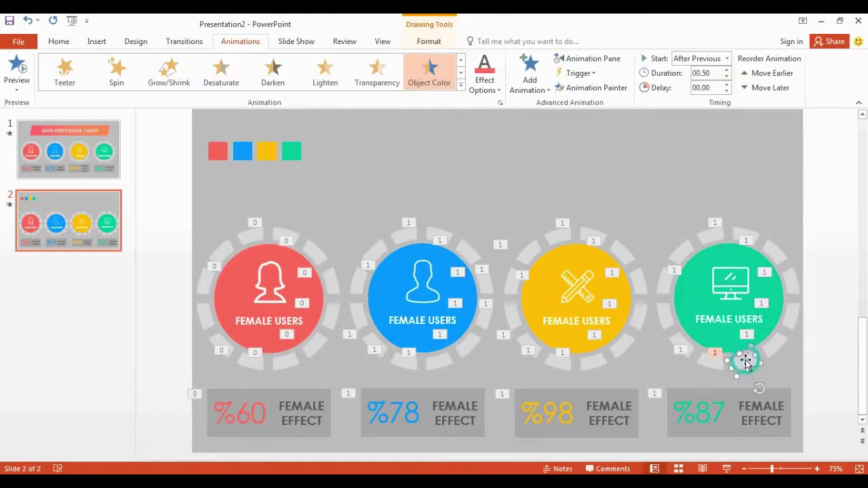
pyautogui.click(491, 86)
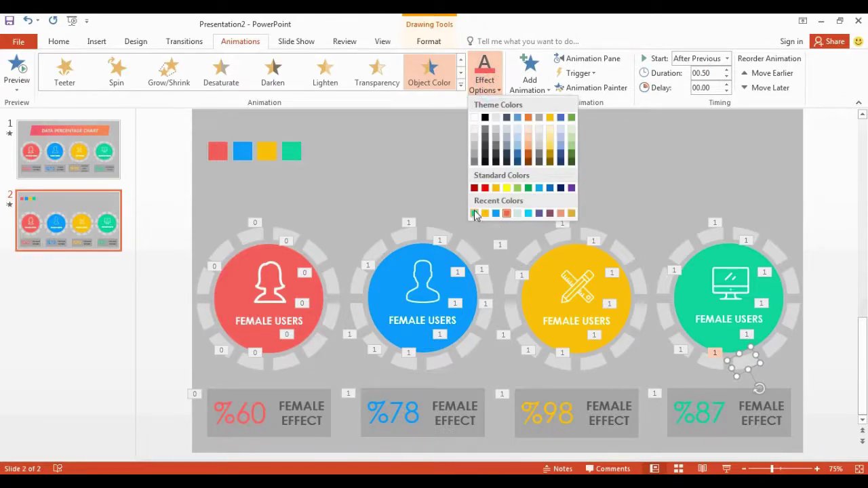
pyautogui.click(474, 214)
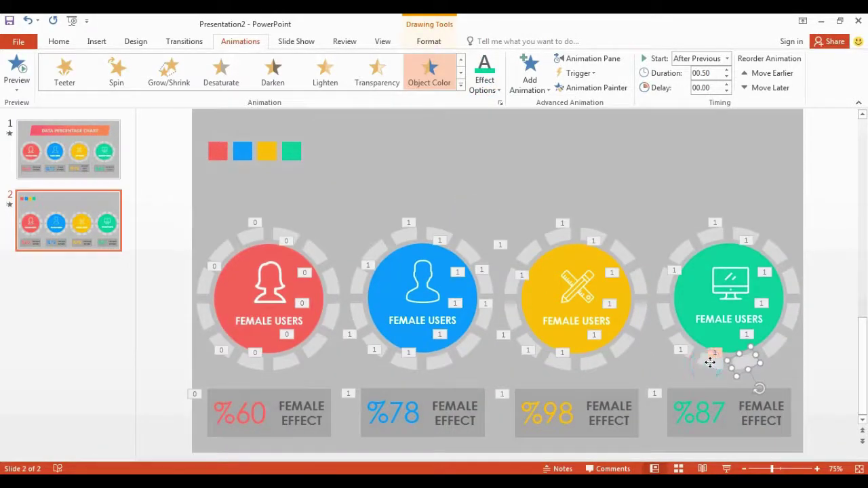
pyautogui.click(484, 84)
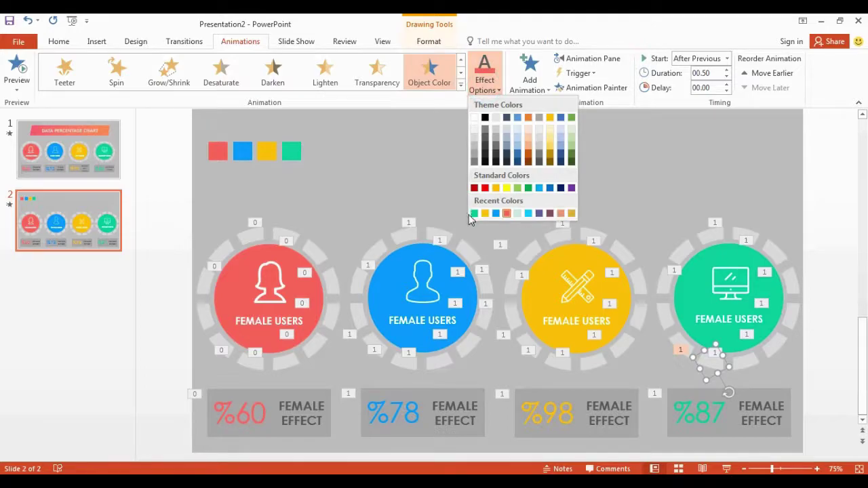
pyautogui.click(474, 214)
pyautogui.click(587, 59)
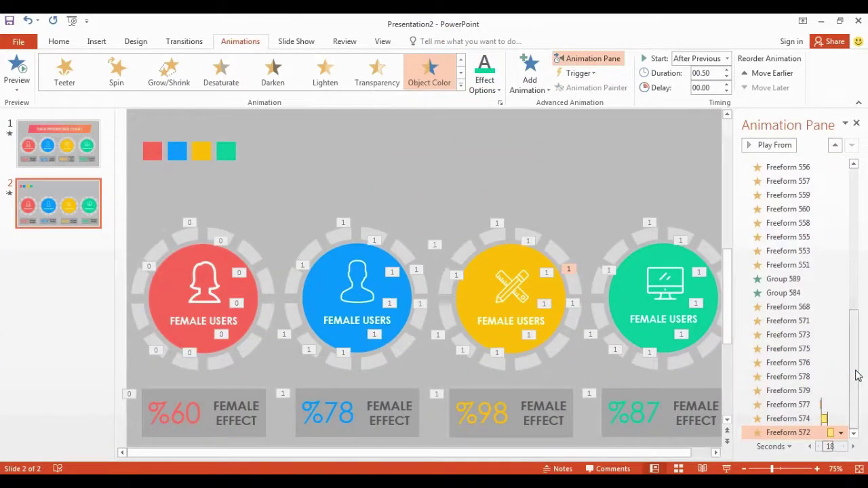
pyautogui.click(856, 124)
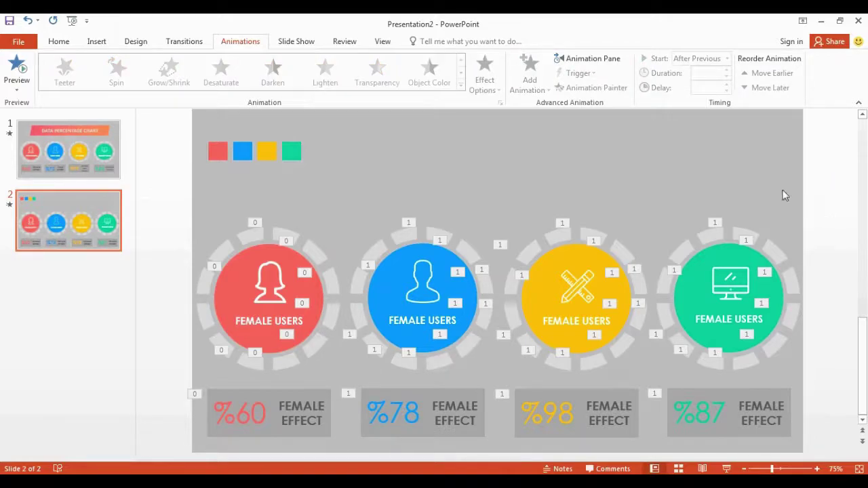
# Copy the DATA PERCENTAGE CHART banner from slide 1 and paste it onto slide 2
pyautogui.click(86, 130)
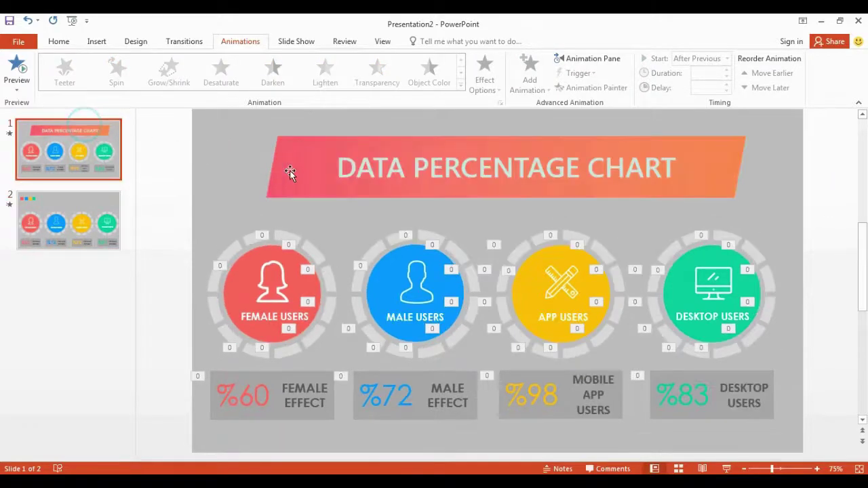
pyautogui.click(318, 150)
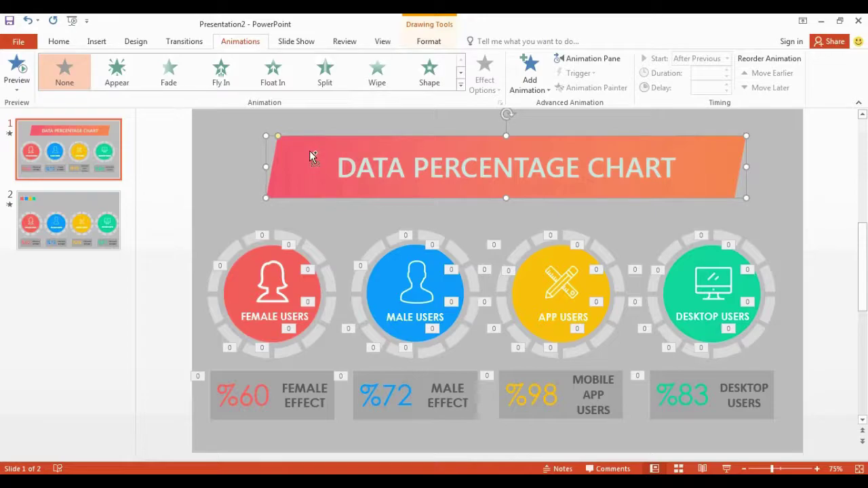
pyautogui.click(86, 213)
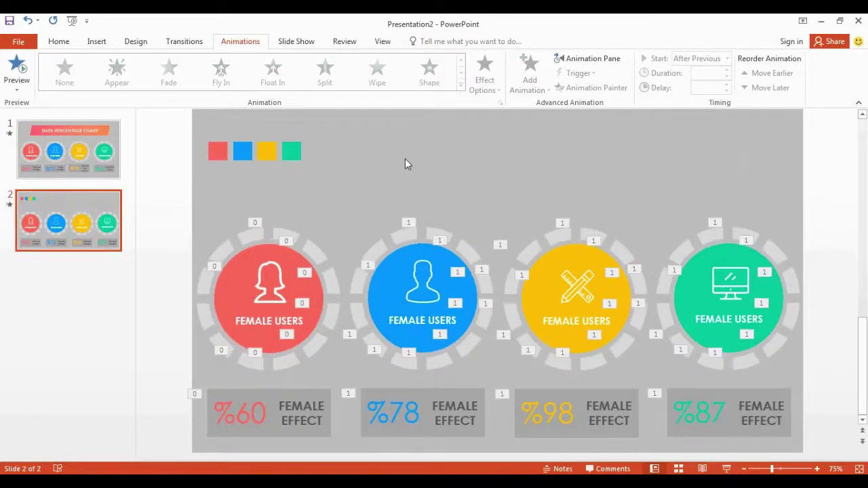
pyautogui.hotkey('ctrl', 'v')
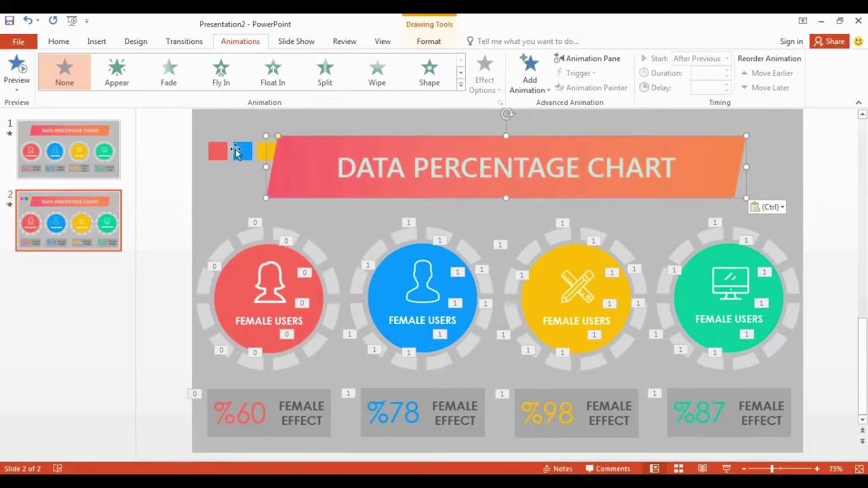
pyautogui.moveTo(425, 146); pyautogui.dragTo(520, 158)
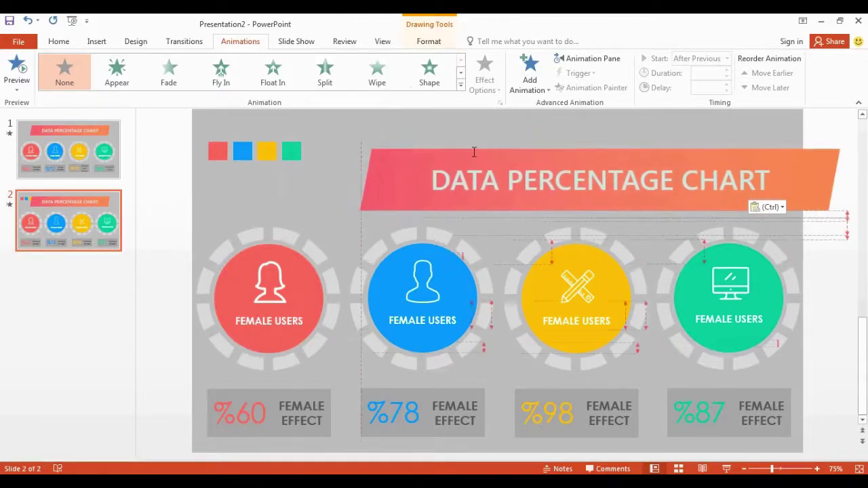
# Delete the four small colour squares and move the banner to the top of slide 2
pyautogui.moveTo(198, 121); pyautogui.dragTo(335, 209)
pyautogui.press('Delete')
pyautogui.moveTo(462, 156)
pyautogui.mouseDown()
pyautogui.moveTo(349, 136)
pyautogui.moveTo(348, 144)
pyautogui.mouseUp()
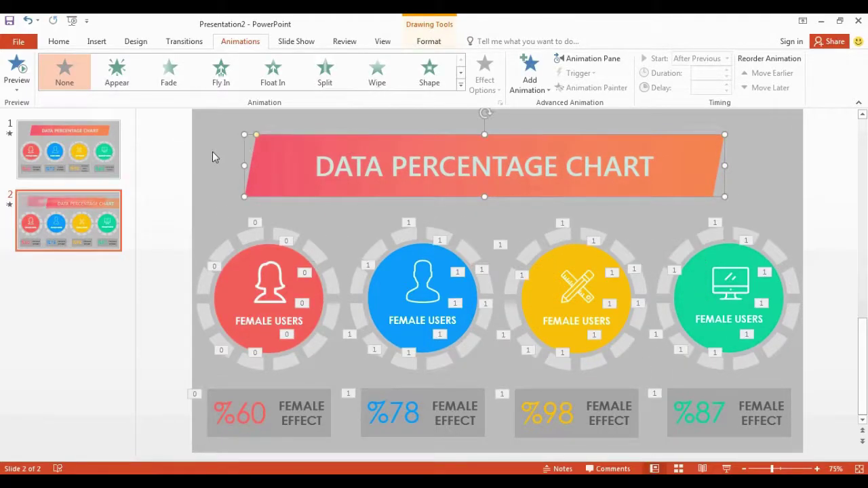